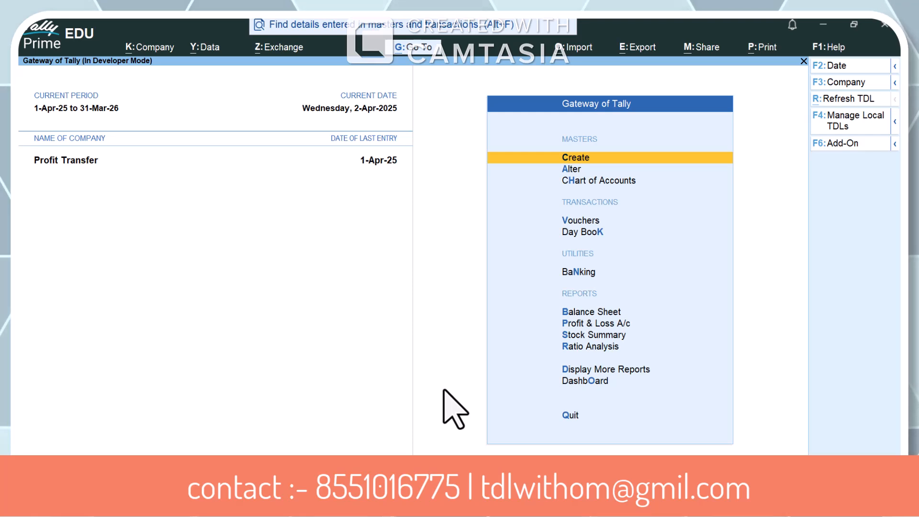
Open the TDL add-on features and accept Enable Profit Transfer Module as Yes
key("F1")
key("d")
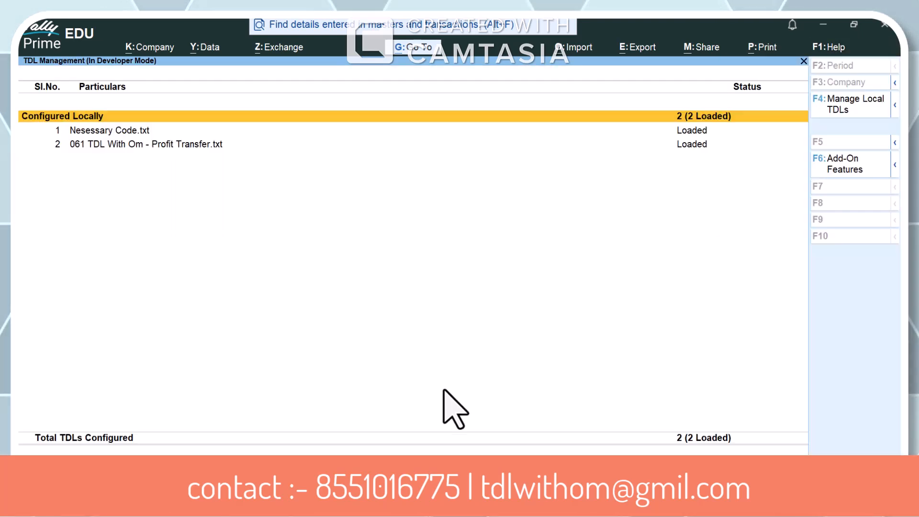
key("Down")
key("Down")
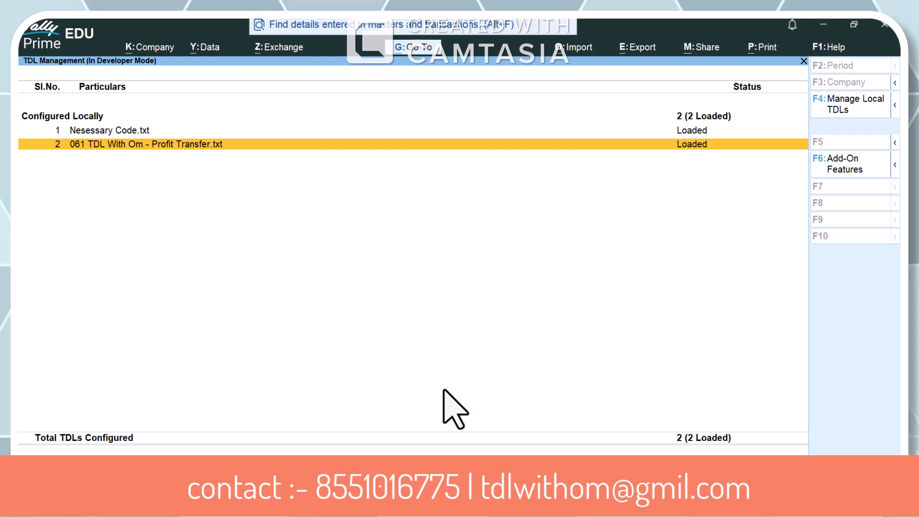
key("F6")
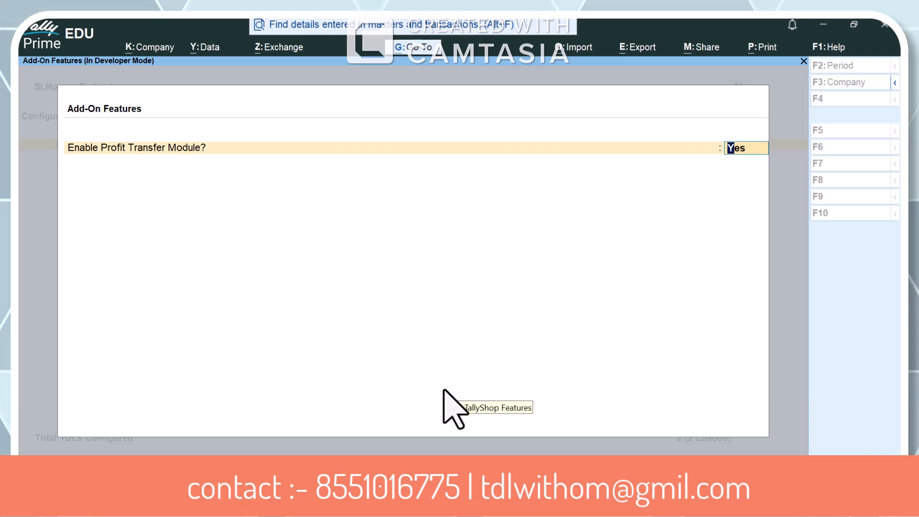
key("Return")
Open the partner's capital ledger listed directly below Cash for alteration
key("Return")
key("Escape")
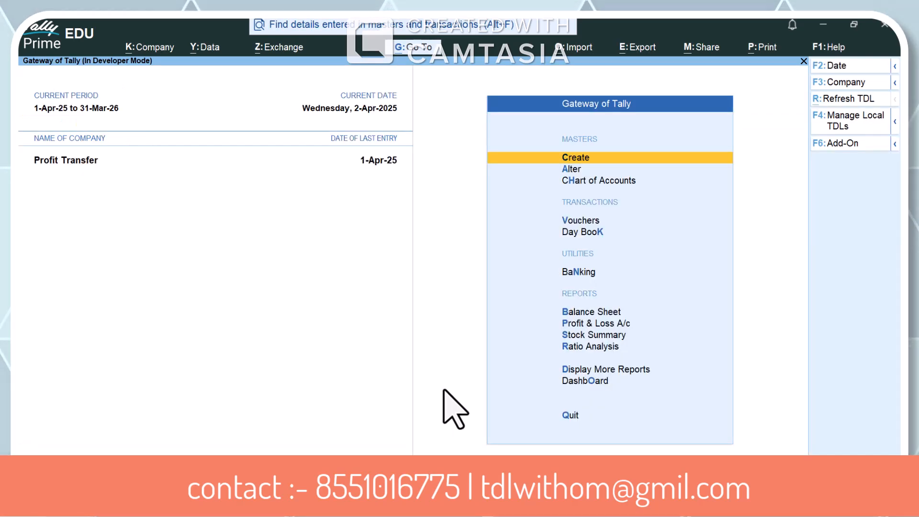
key("Down")
key("Return")
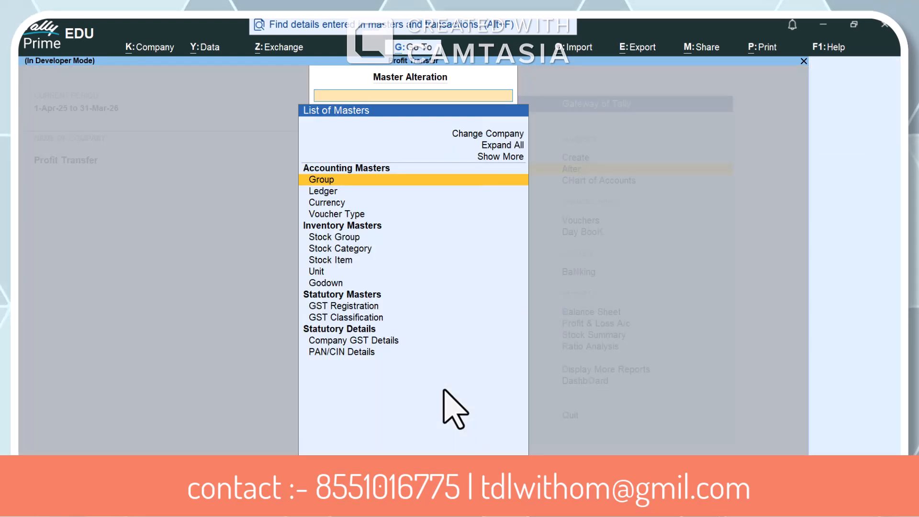
key("Down")
key("Return")
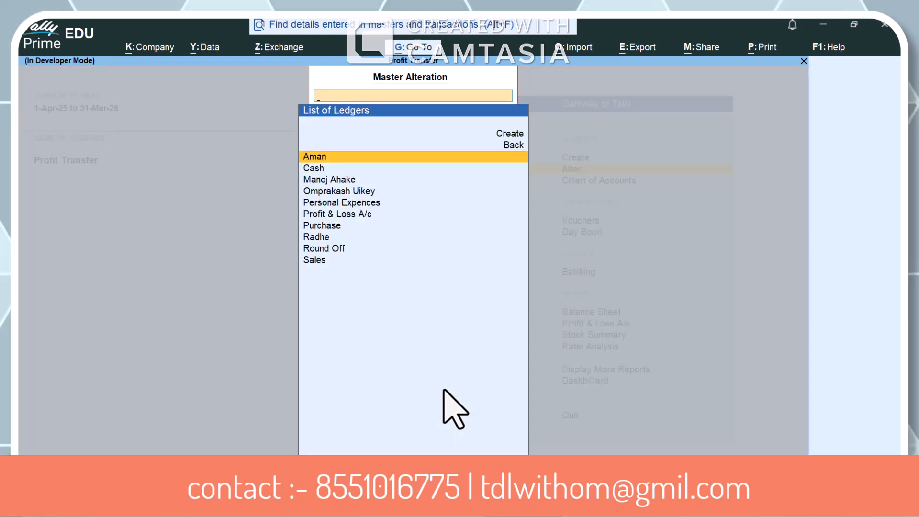
key("Down")
key("Down")
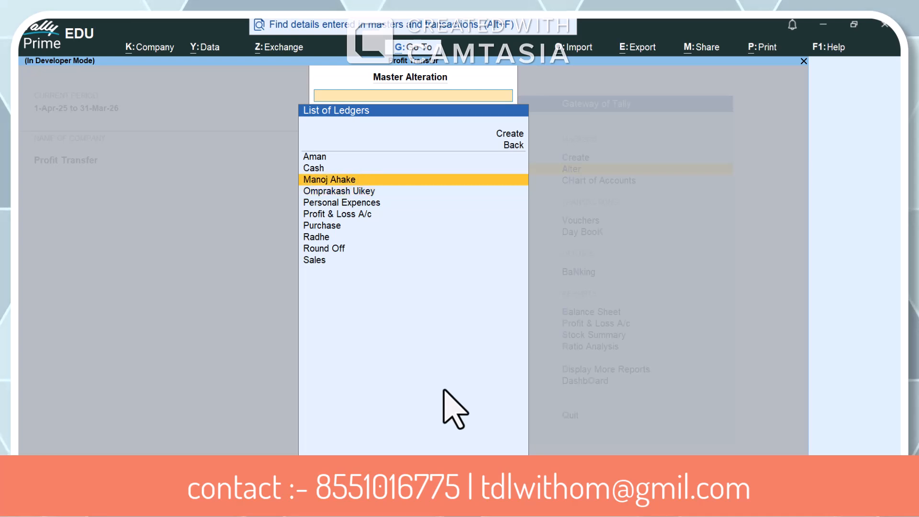
key("Return")
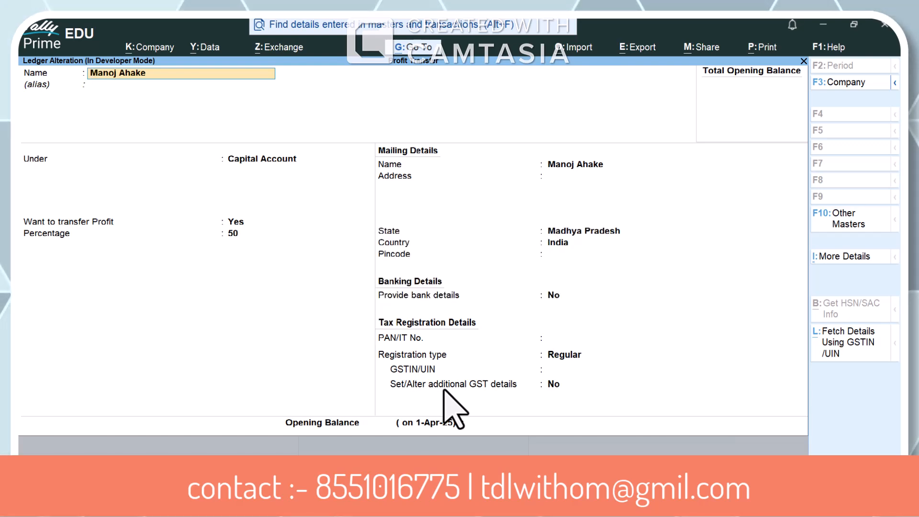
Accept Want to transfer Profit as Yes and Percentage as 50, and save the partner's ledger
key("Return")
key("Return")
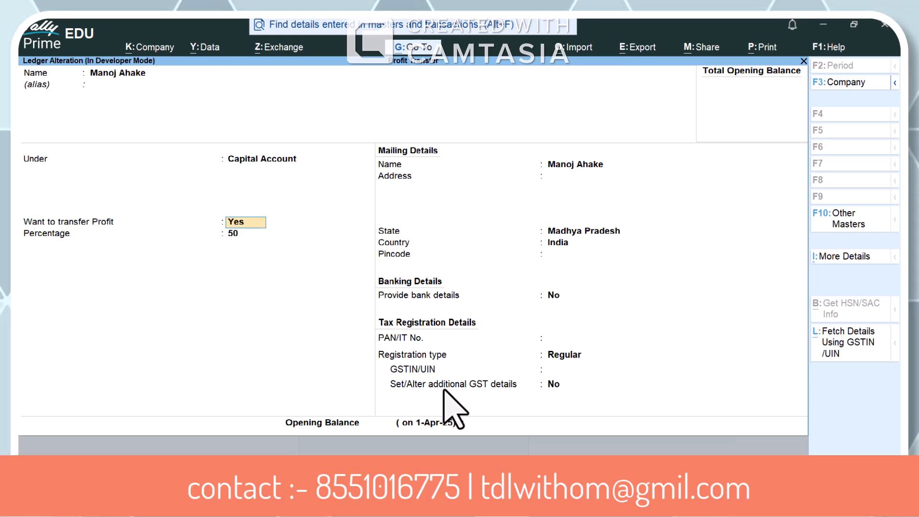
key("Return")
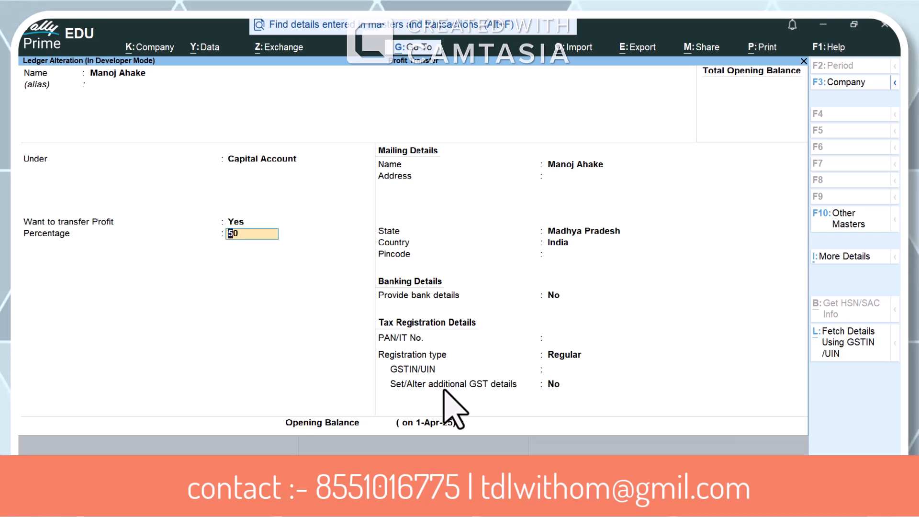
key("Return")
key("Up")
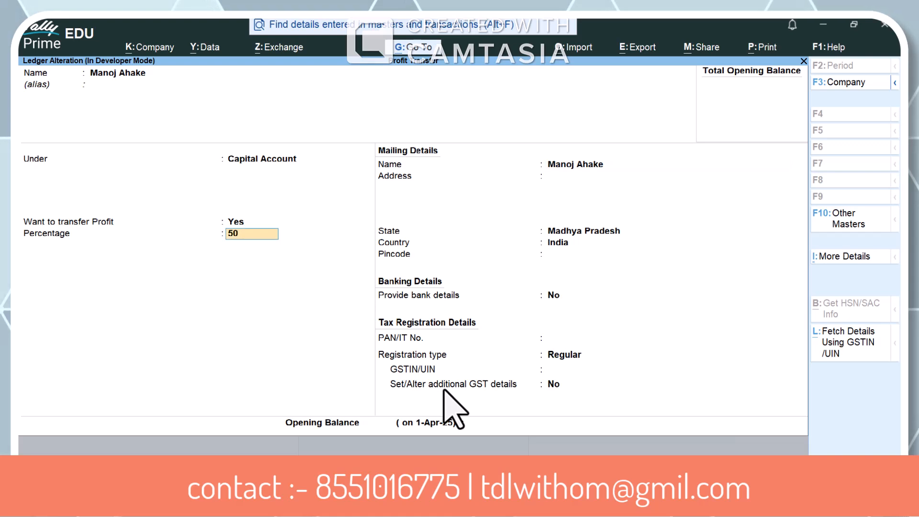
key("Up")
key("Return")
key("Return")
key("Return")
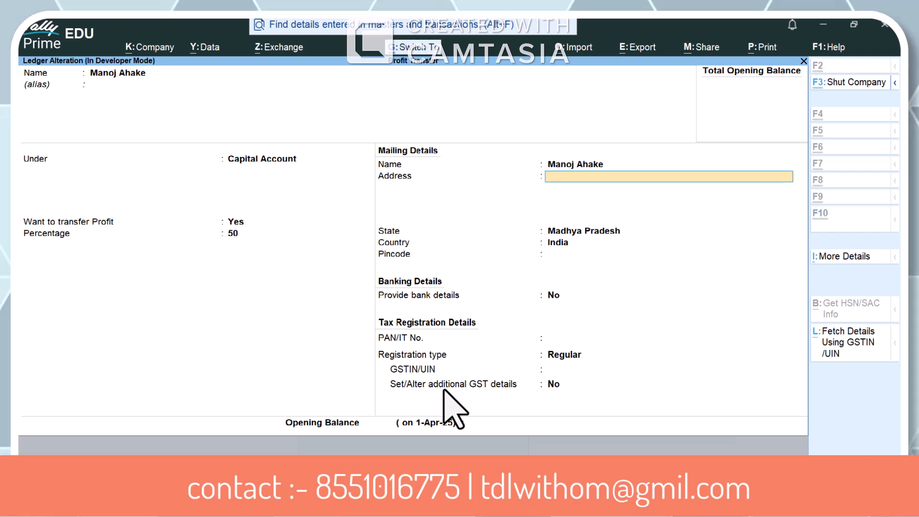
key("ctrl+a")
Open the partner's ledger listed directly above Personal Expences and review its profit transfer option and percentage
key("Down")
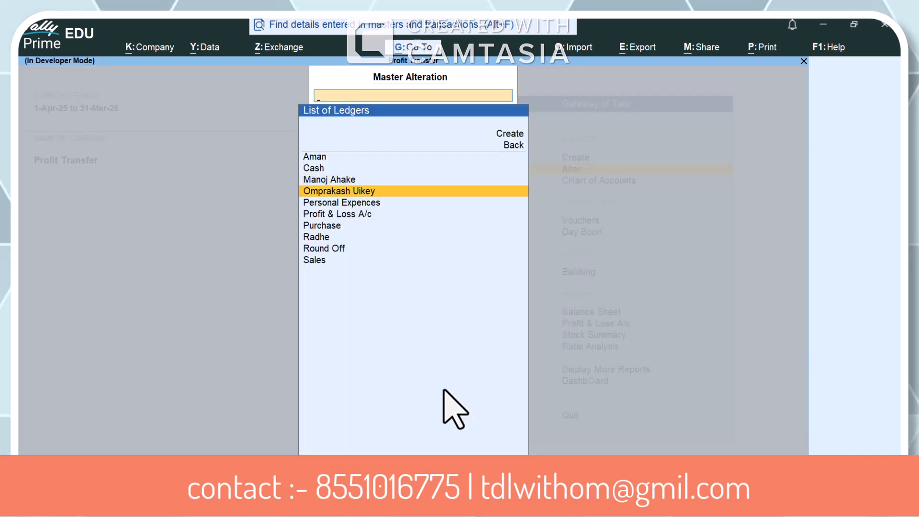
key("Up")
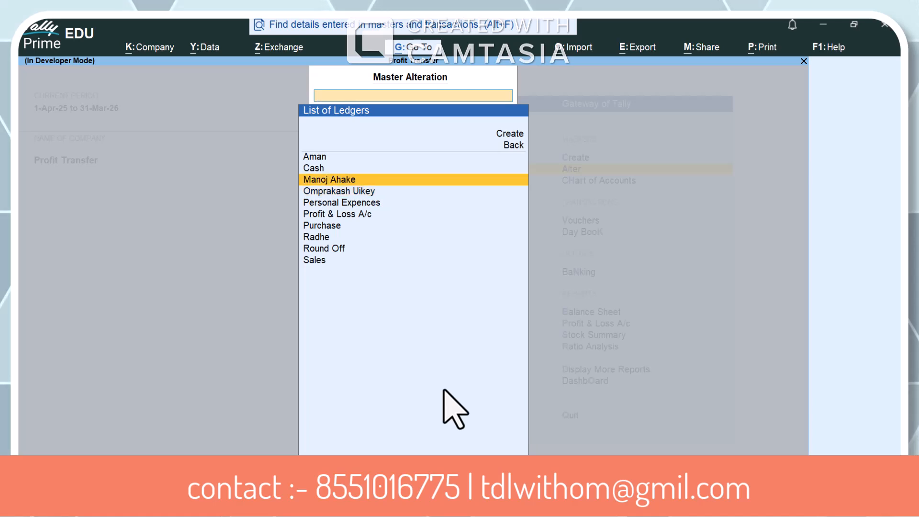
key("Down")
key("Return")
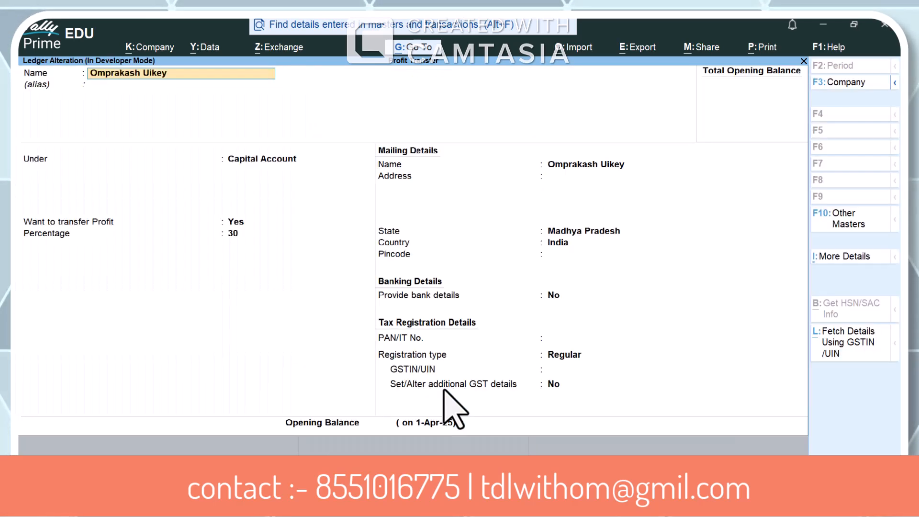
key("Return")
key("Return")
key("Return")
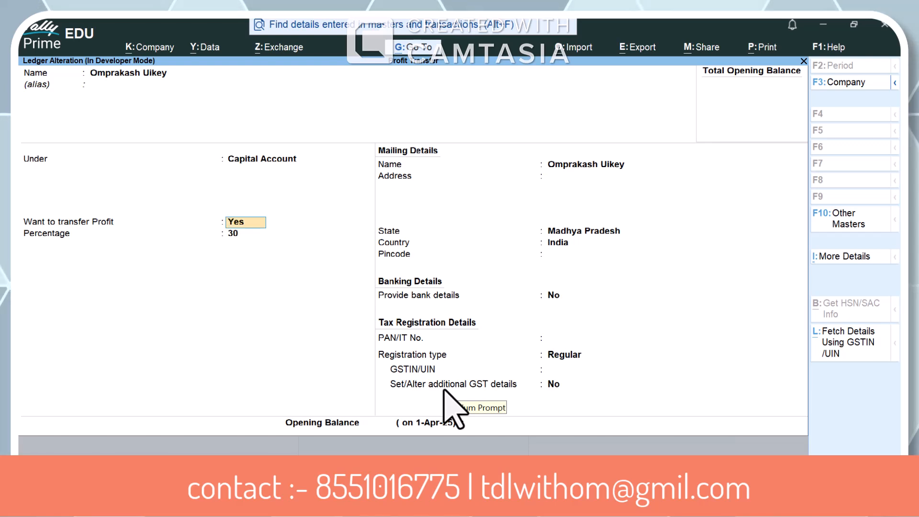
key("Return")
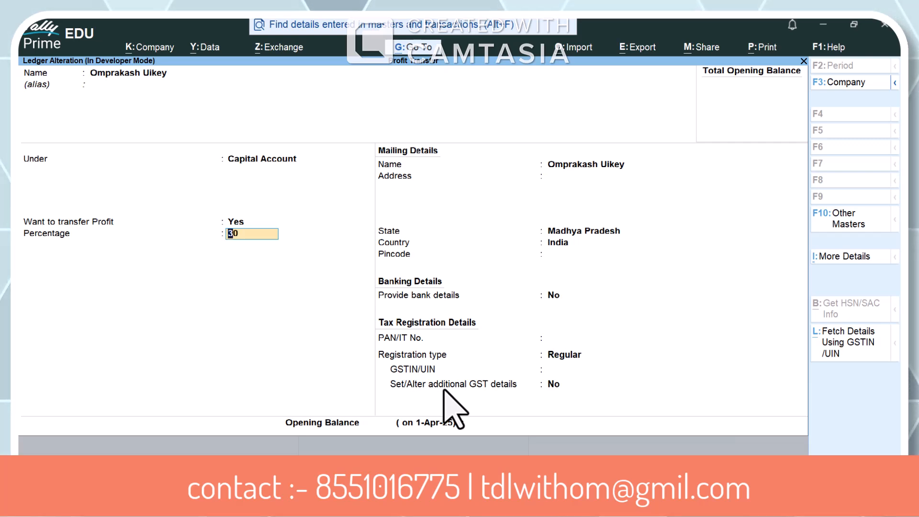
key("Return")
Reopen the partner's ledger listed below Cash to view its profit transfer settings, and quit it without editing
key("Up")
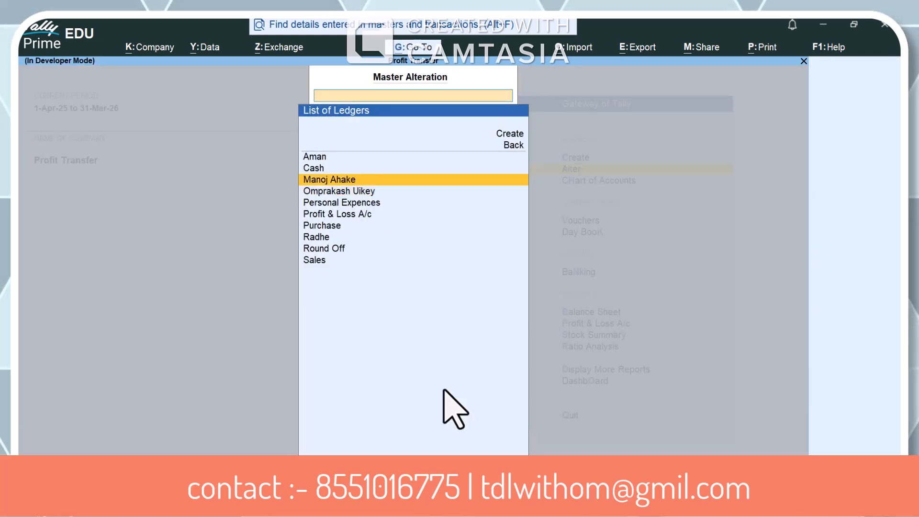
key("Return")
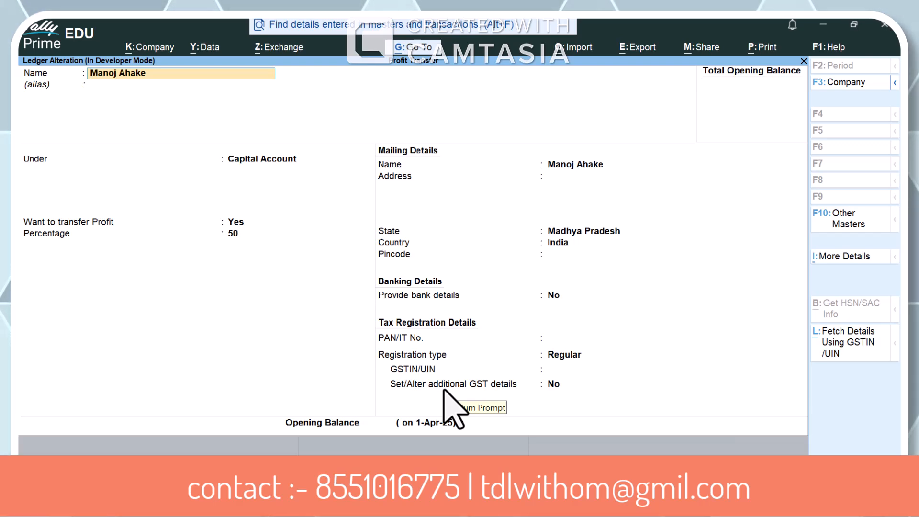
key("ctrl")
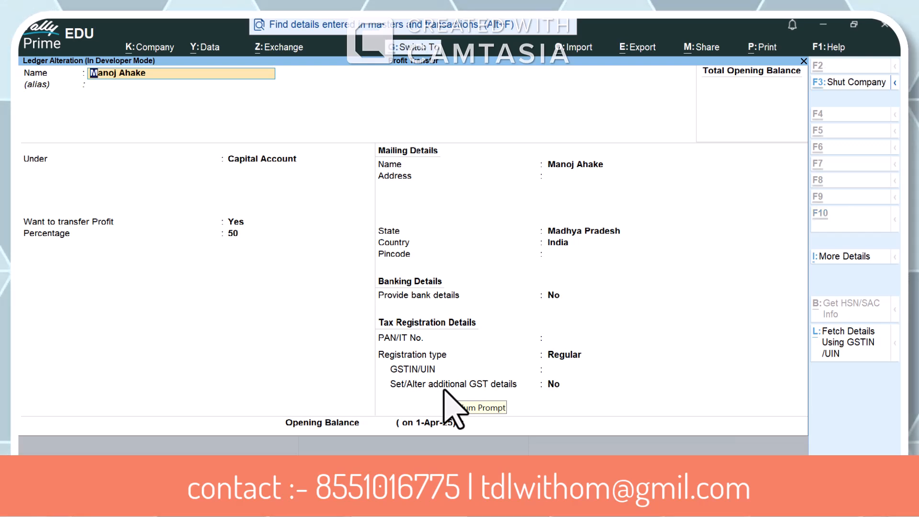
key("ctrl+q")
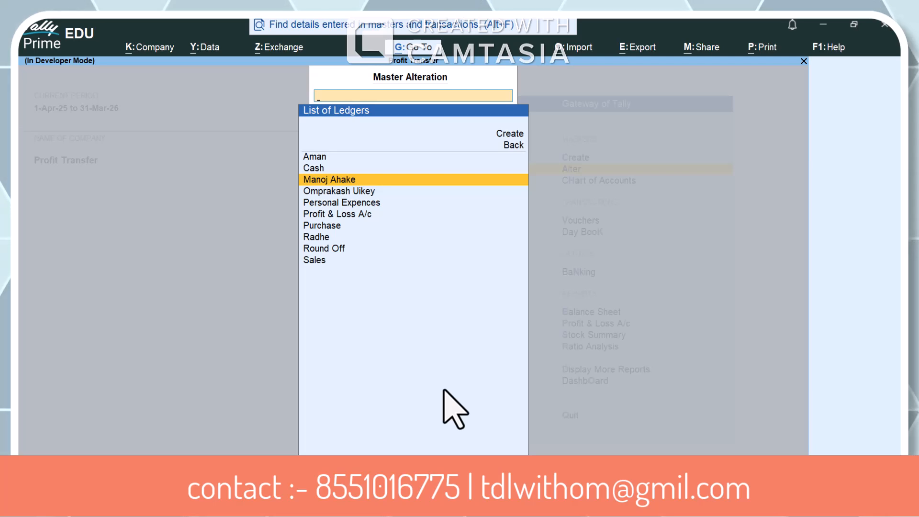
Leave master alteration and open the Profit & Loss A/c report
key("Escape")
key("Escape")
key("Up")
key("Up")
key("Up")
key("Up")
key("Up")
key("Up")
key("Up")
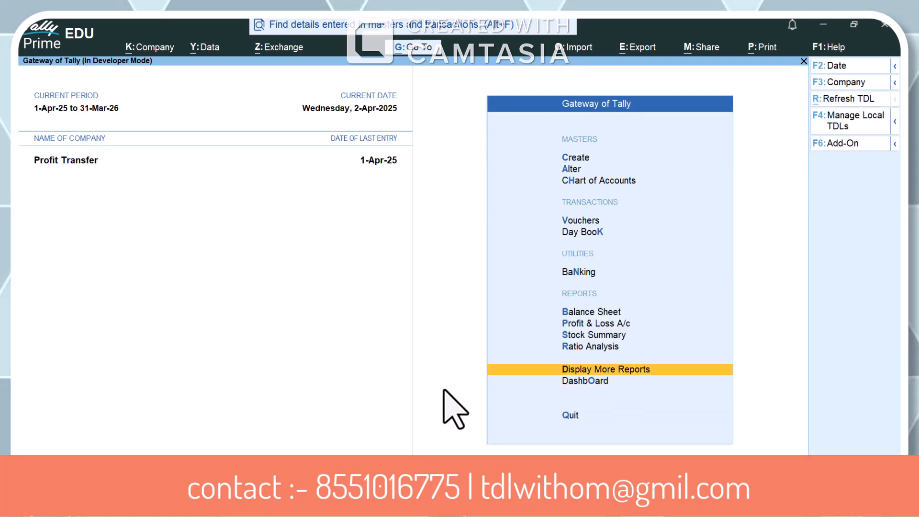
key("Return")
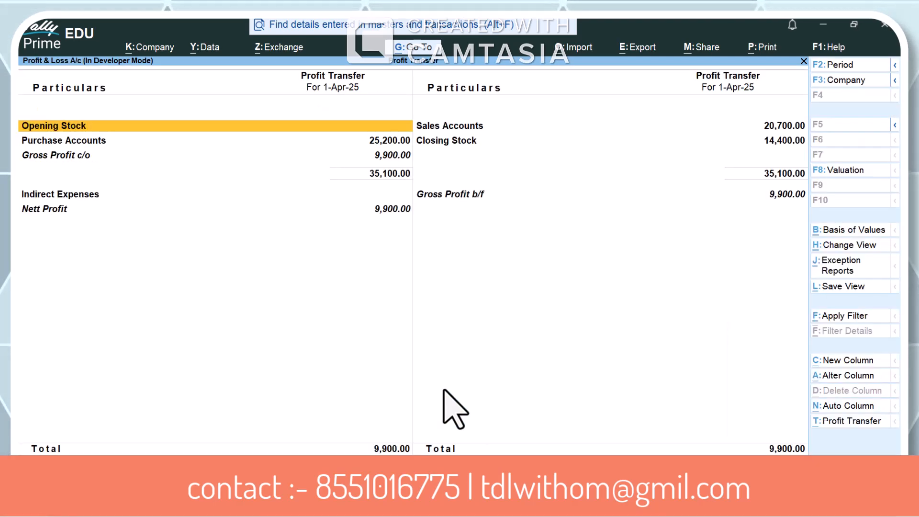
Examine the lines of the Profit & Loss A/c down to the Nett Profit amount
key("Down")
key("Up")
key("Down")
key("Down")
key("Down")
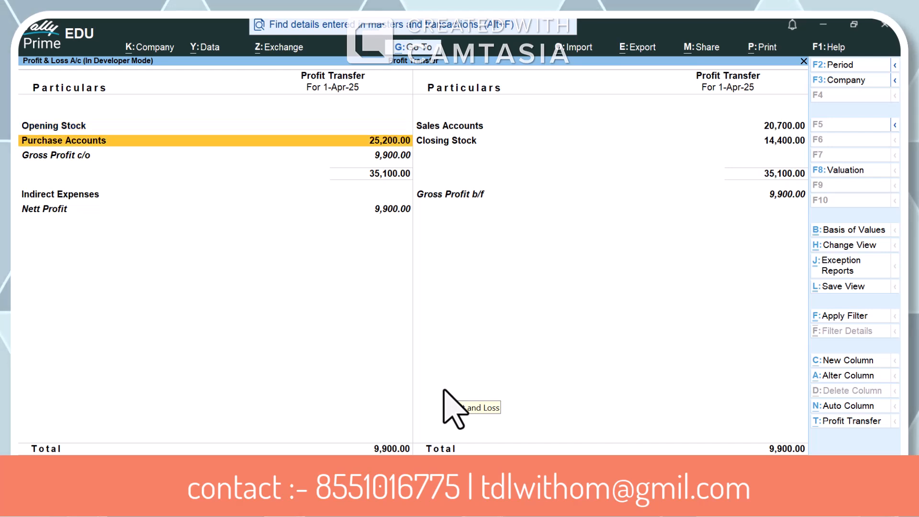
key("space")
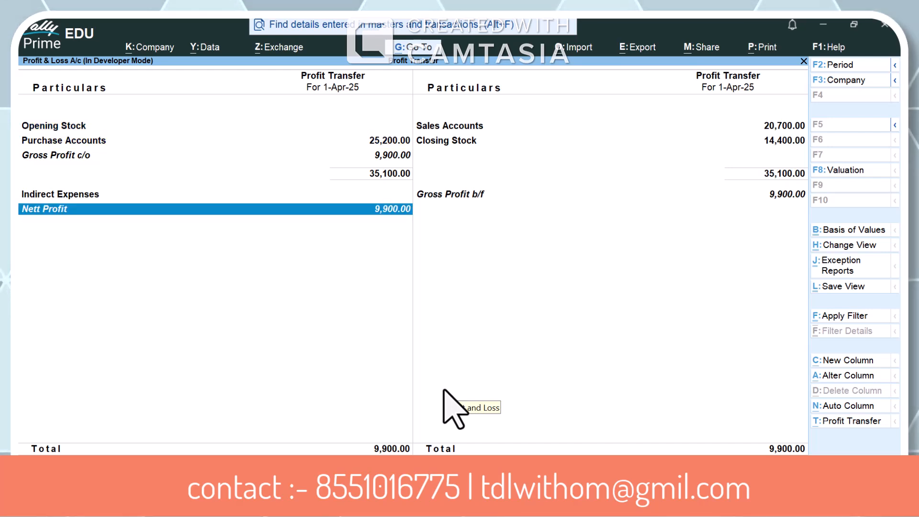
key("space")
key("space")
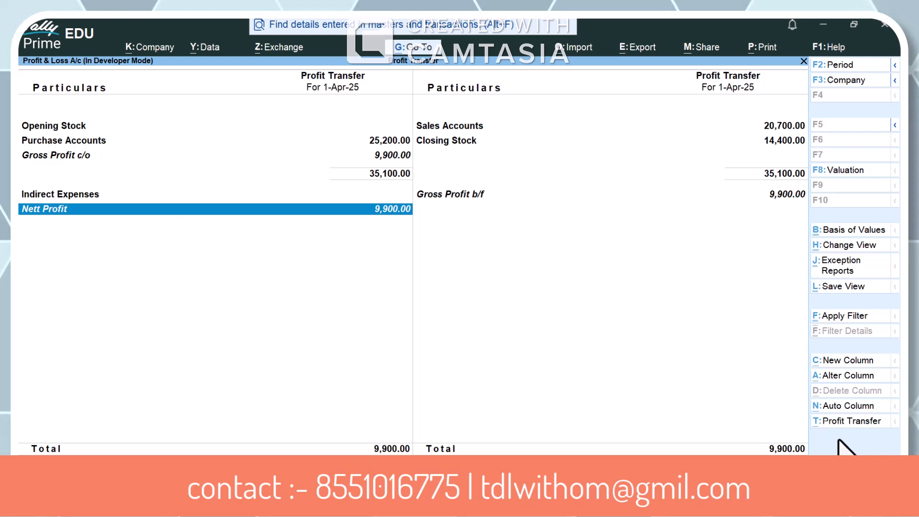
Set the Profit & Loss report period from 1-4-2025 to 2-4
key("F2")
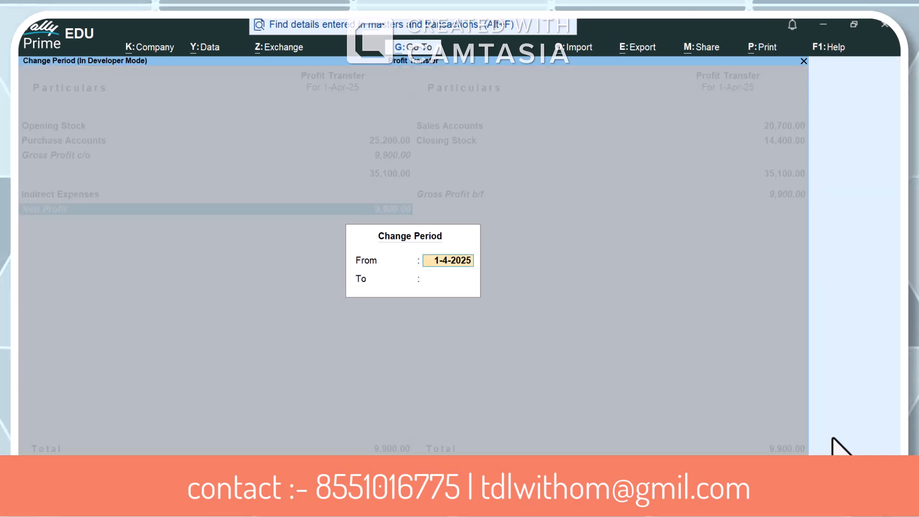
key("Return")
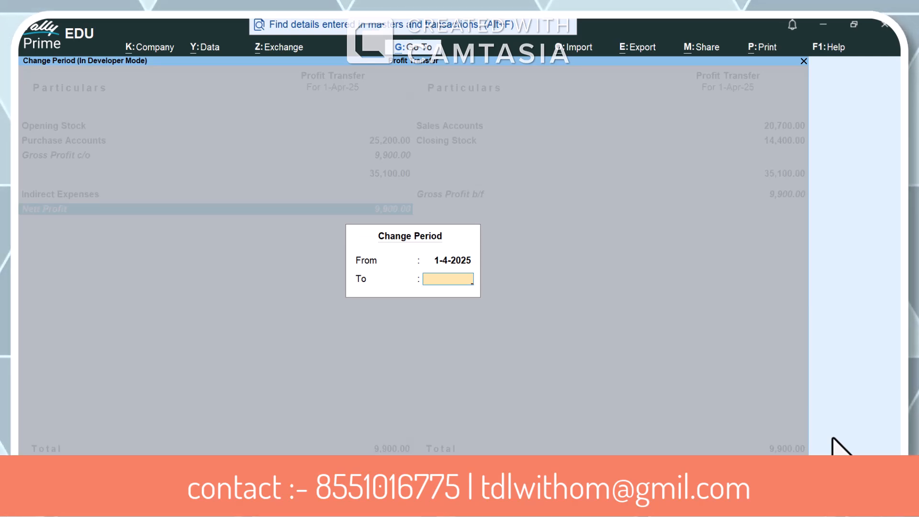
type("24")
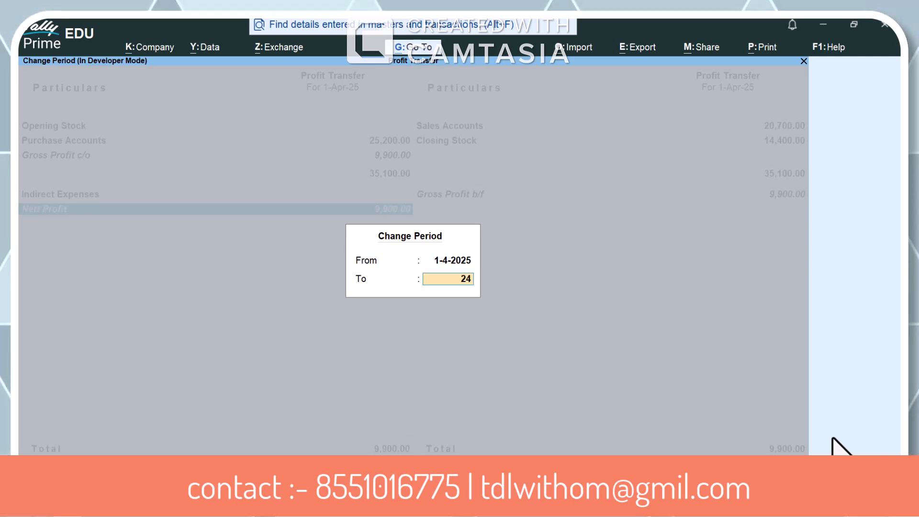
key("BackSpace")
key("BackSpace")
type("2-4")
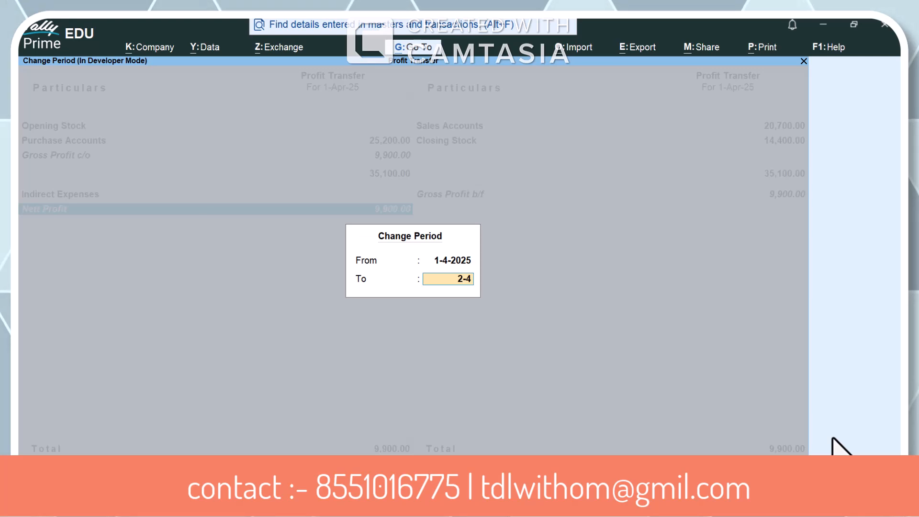
key("Return")
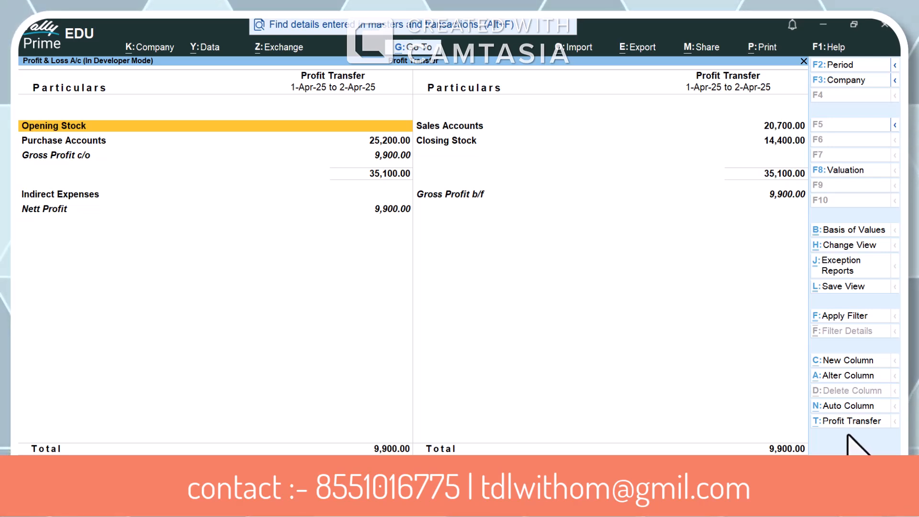
Run Profit Transfer, agree to create the journal voucher, and return to the Gateway of Tally
left_click(855, 422)
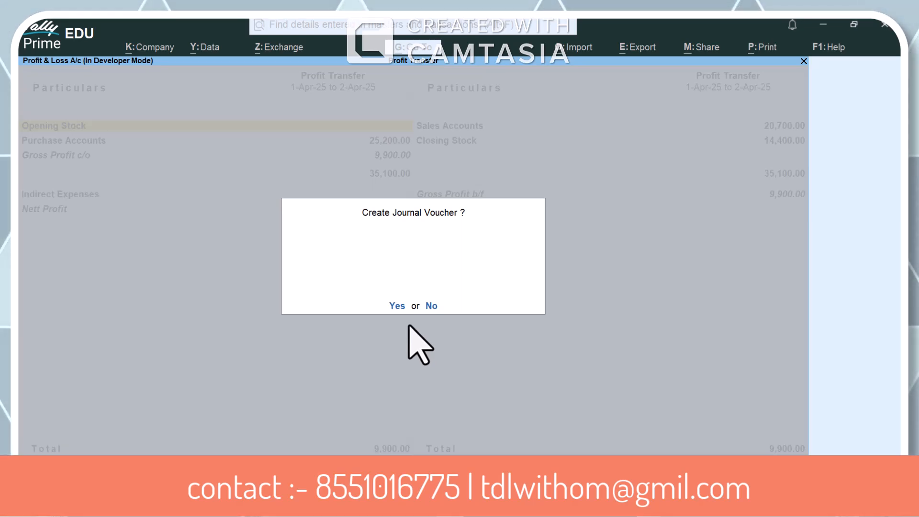
left_click(398, 307)
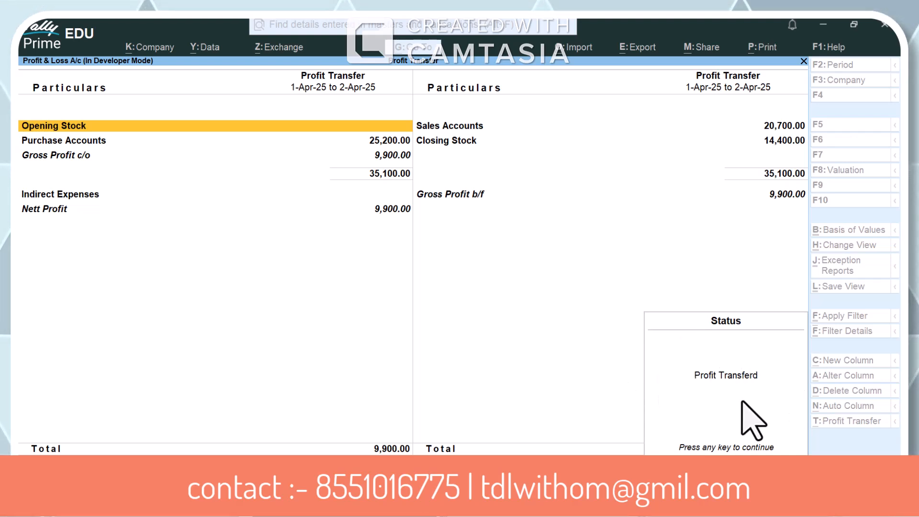
key("Escape")
key("Escape")
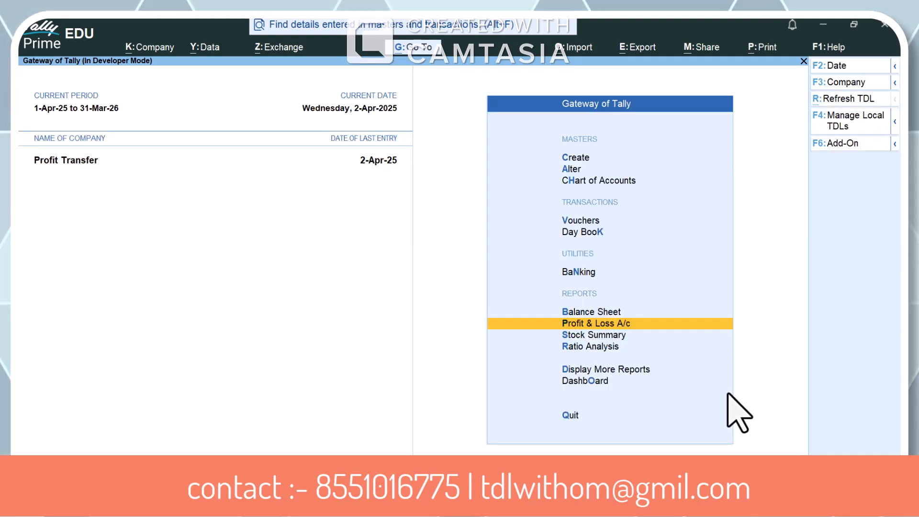
key("Home")
key("Up")
key("Up")
key("Up")
key("Up")
key("Up")
key("Up")
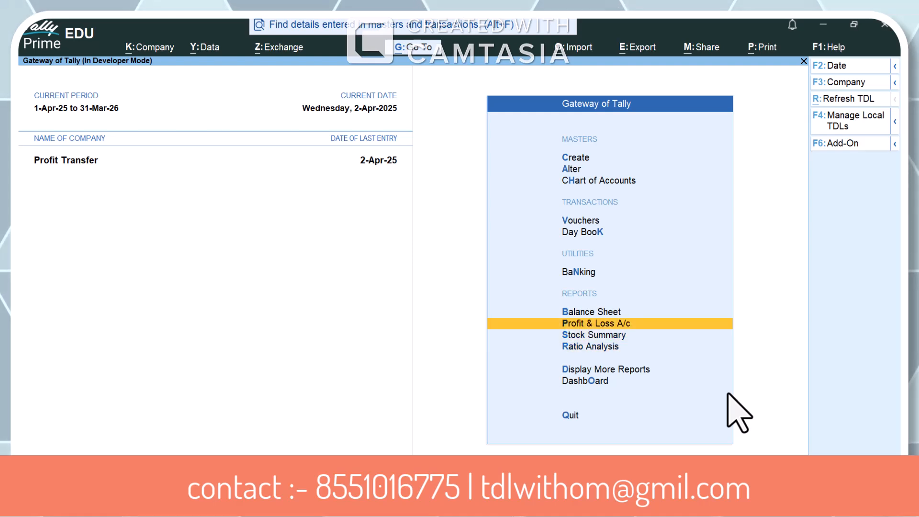
Check the Balance Sheet in detailed view, including the partners' capital balances, and return to the Gateway of Tally
key("Up")
key("Return")
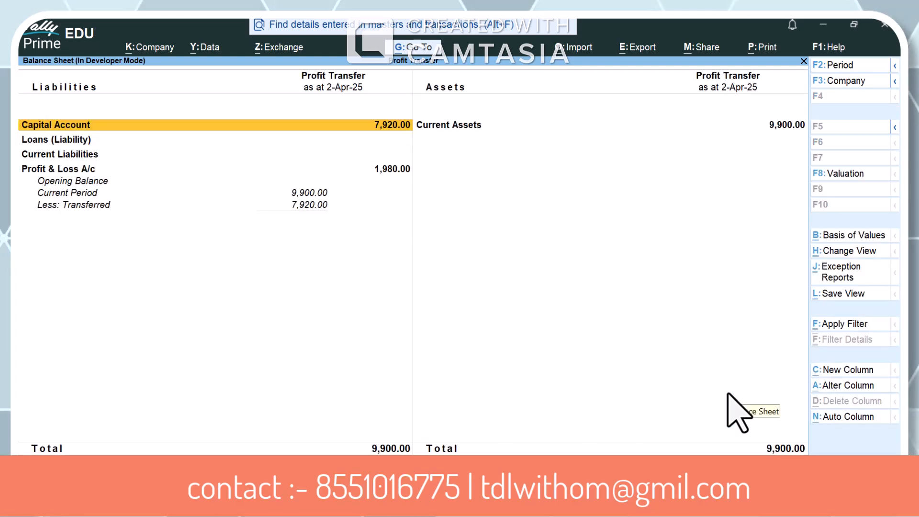
key("alt+F5")
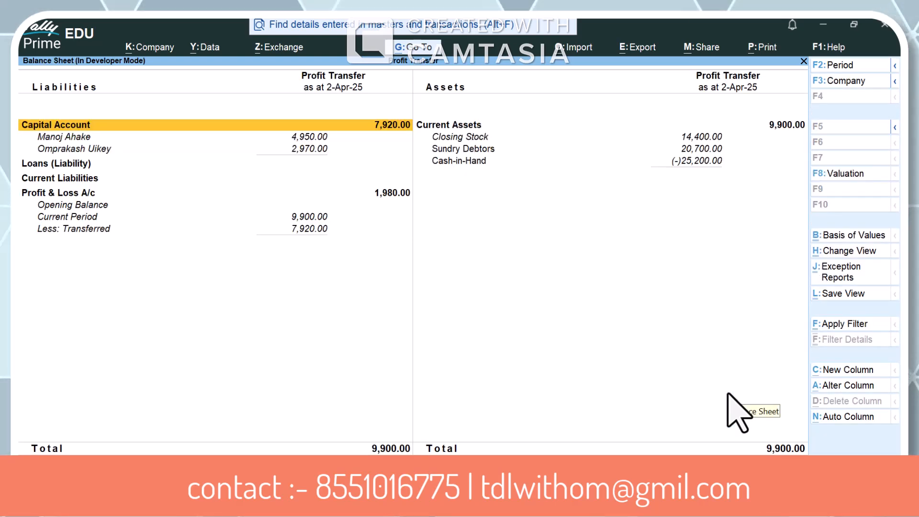
key("Escape")
key("Escape")
key("n")
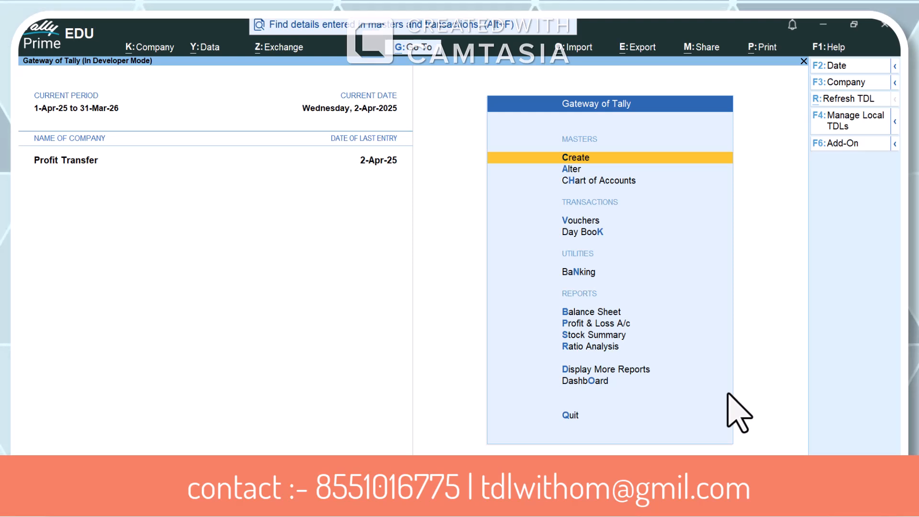
Open the 2-Apr-25 journal voucher from the Day Book and step through its Profit & Loss A/c and partner lines
key("k")
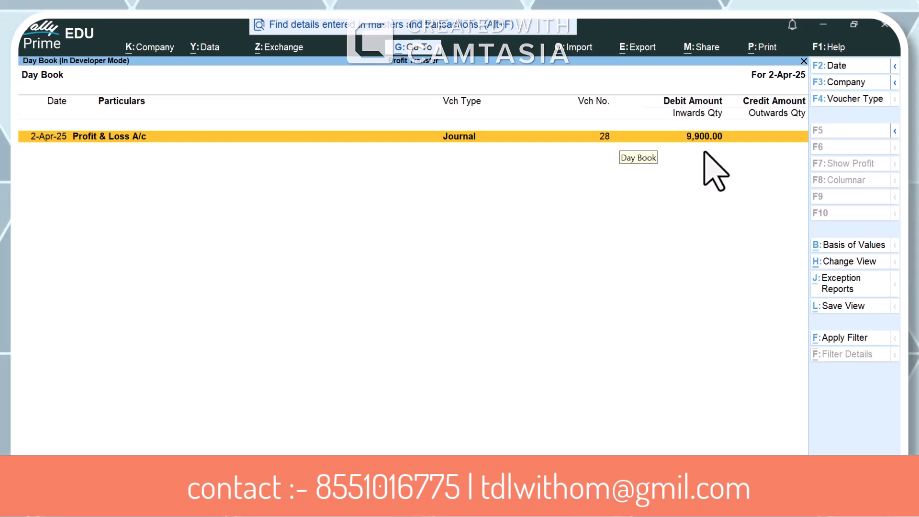
key("Return")
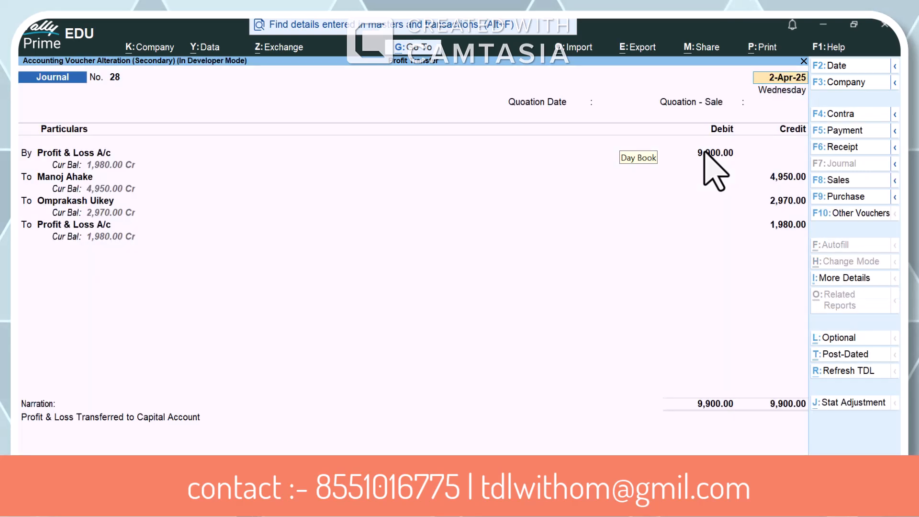
left_click(55, 152)
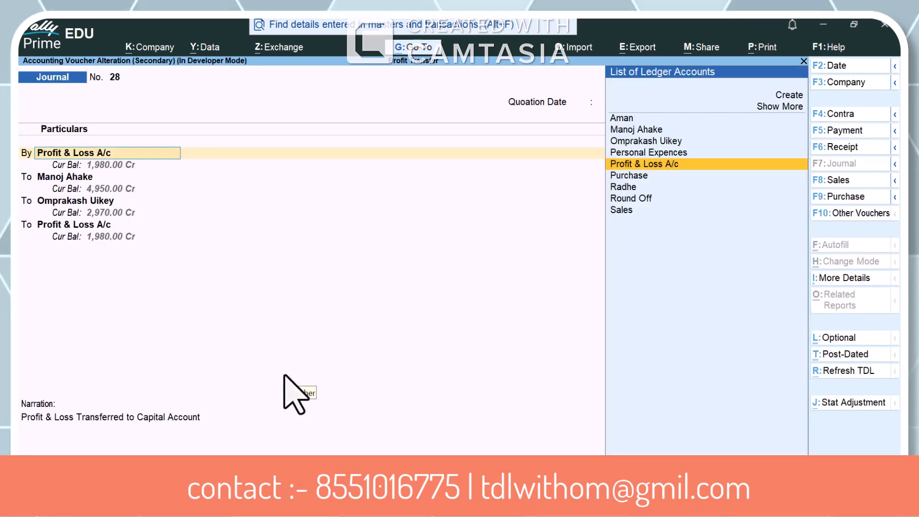
key("Return")
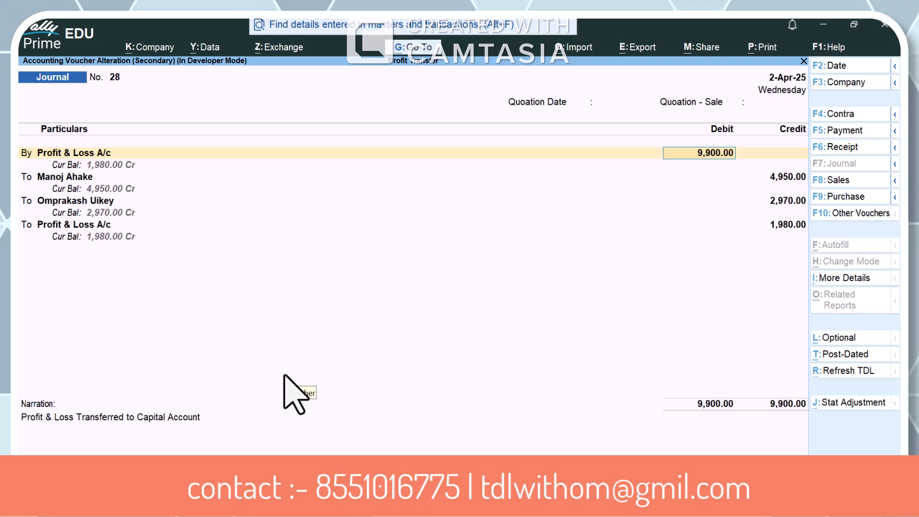
key("Return")
key("Return")
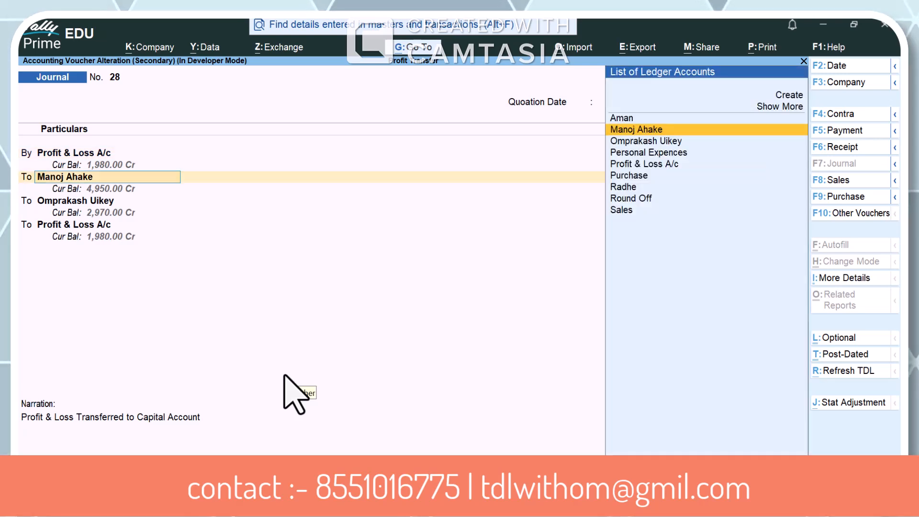
key("Return")
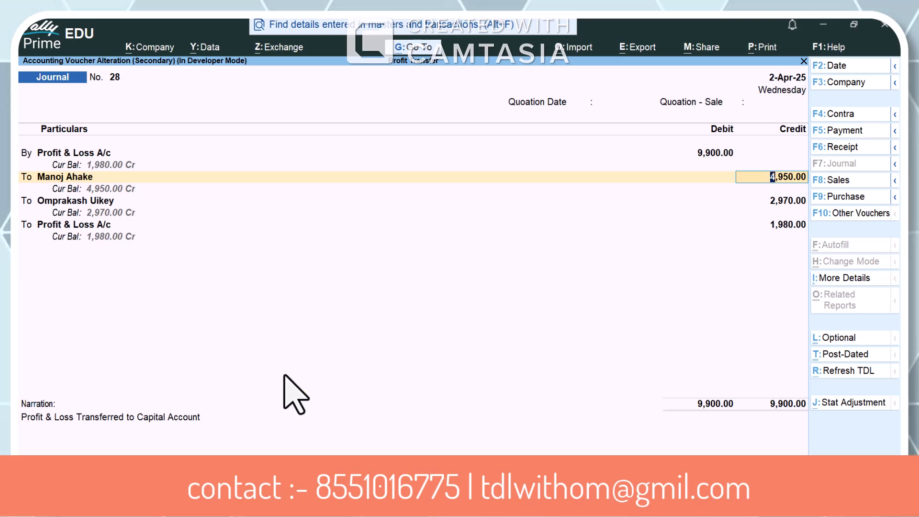
key("Return")
key("Return")
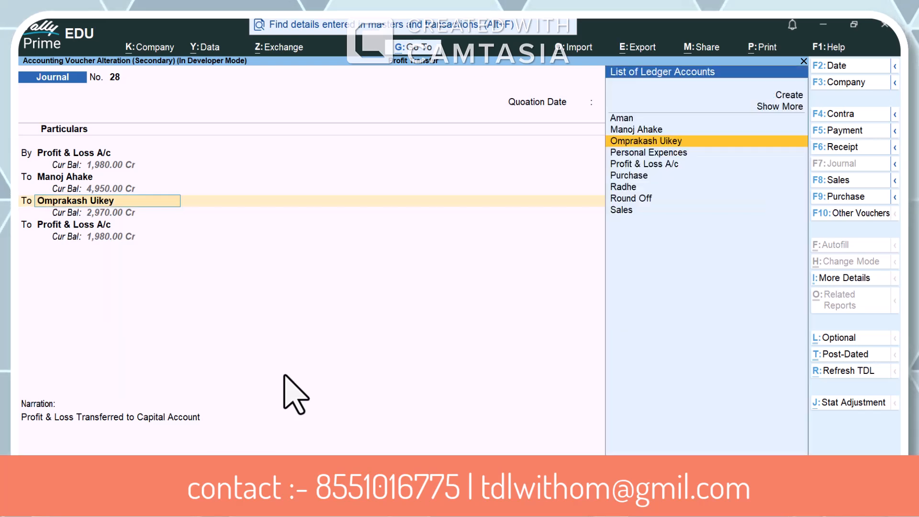
key("Return")
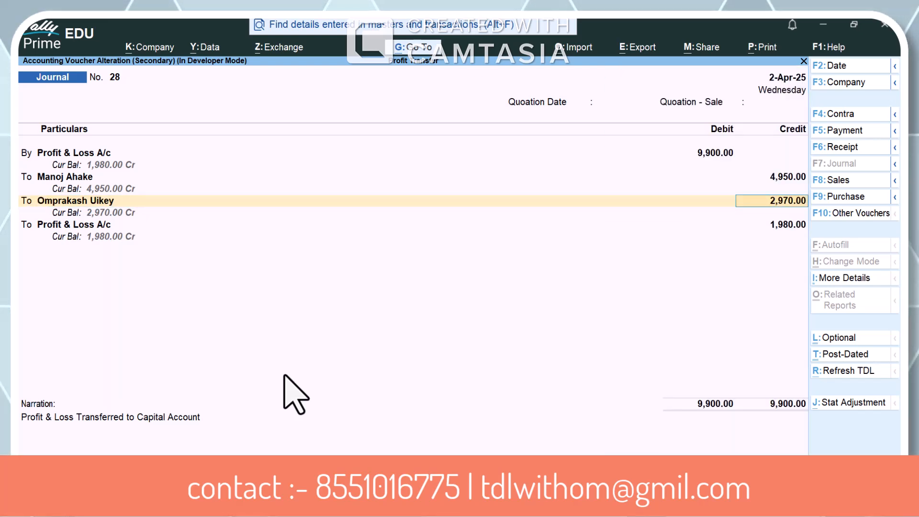
Bring up the calculator in the voucher, and switch to Notepad with a new blank note
key("ctrl+n")
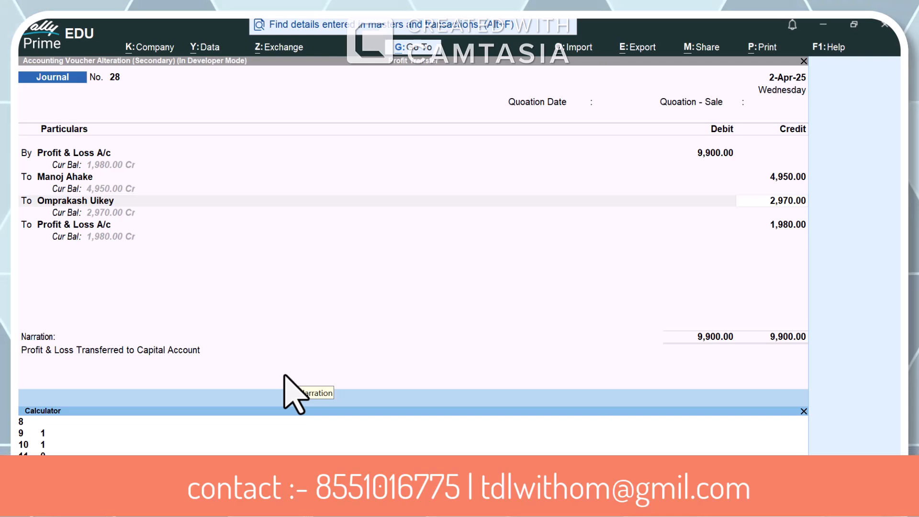
key("super")
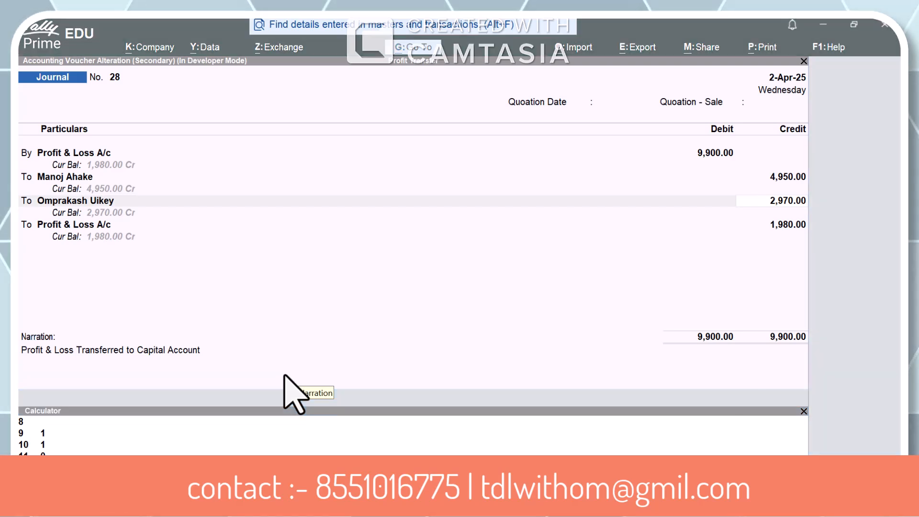
type("NO")
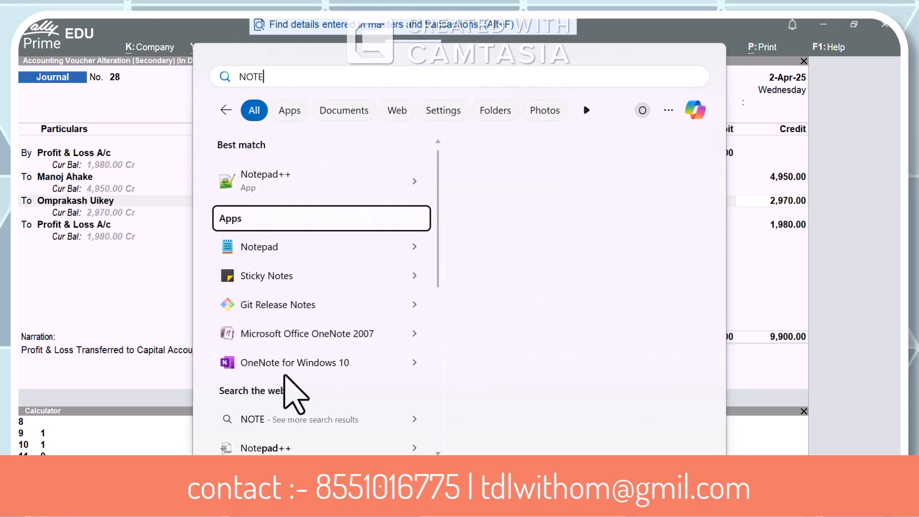
type("TE")
key("Down")
key("Escape")
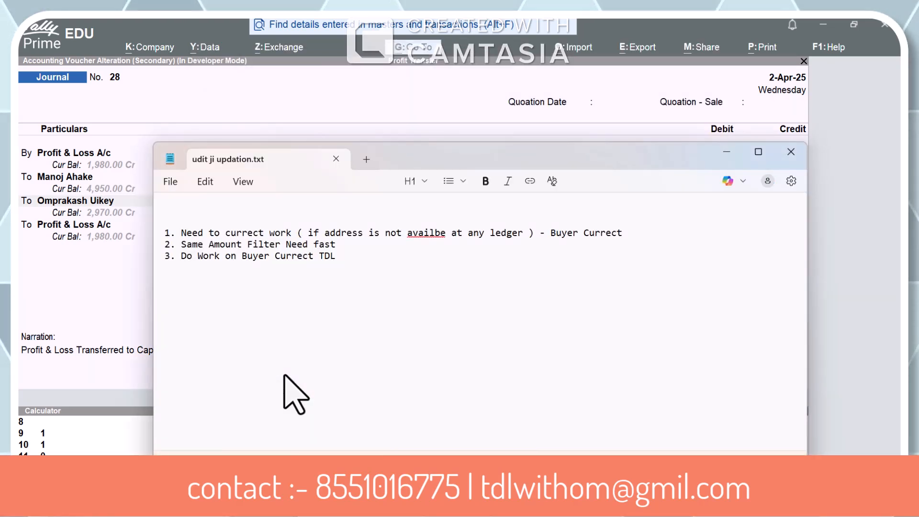
key("ctrl+n")
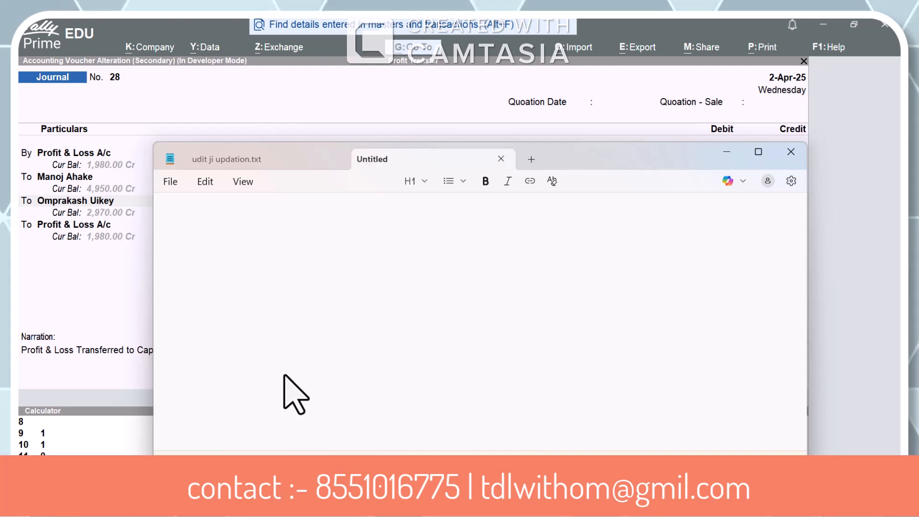
Write "9900 = 100%" as the first line of the note
type("9900 ")
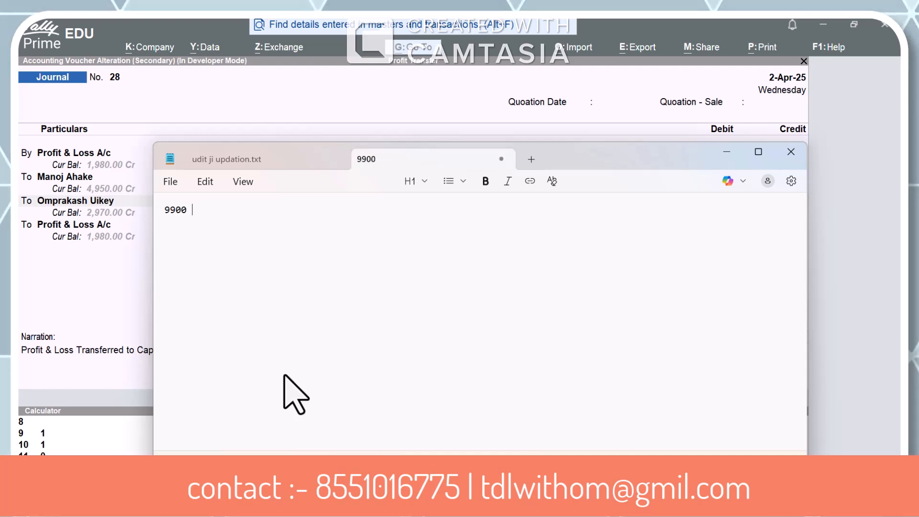
type("= 100")
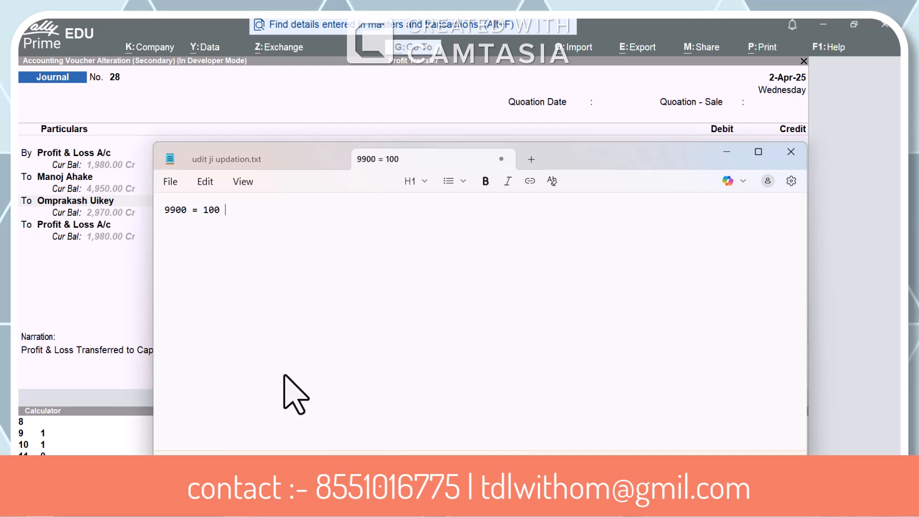
type("%")
key("Return")
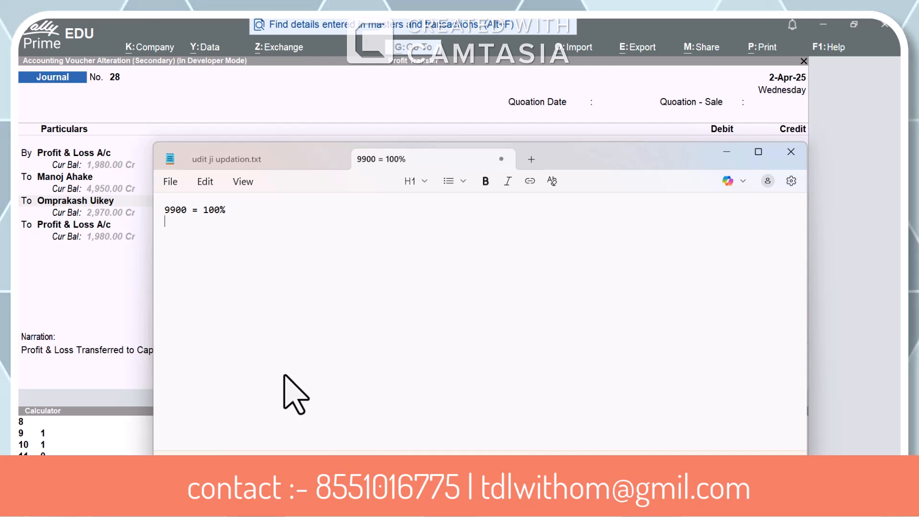
Add one line per partner with abbreviated names, giving the shares 50% and 30%
type("MA")
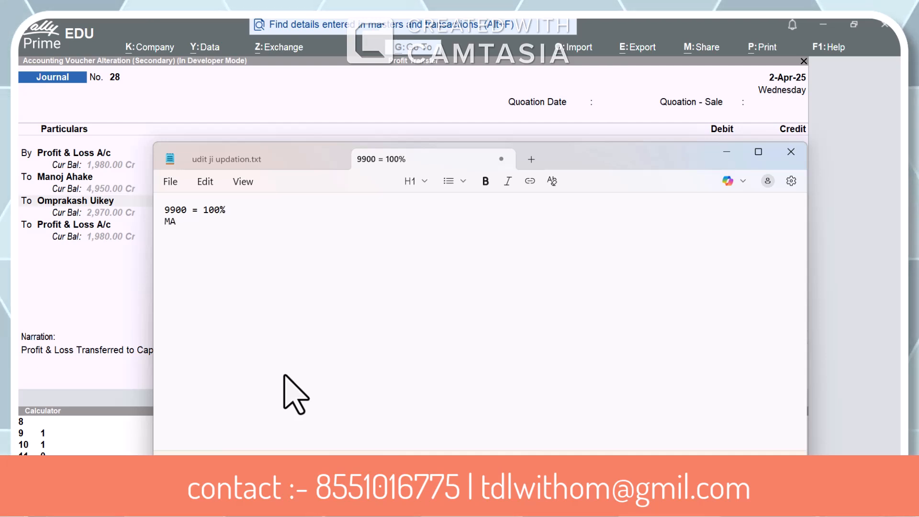
type(" 50% ")
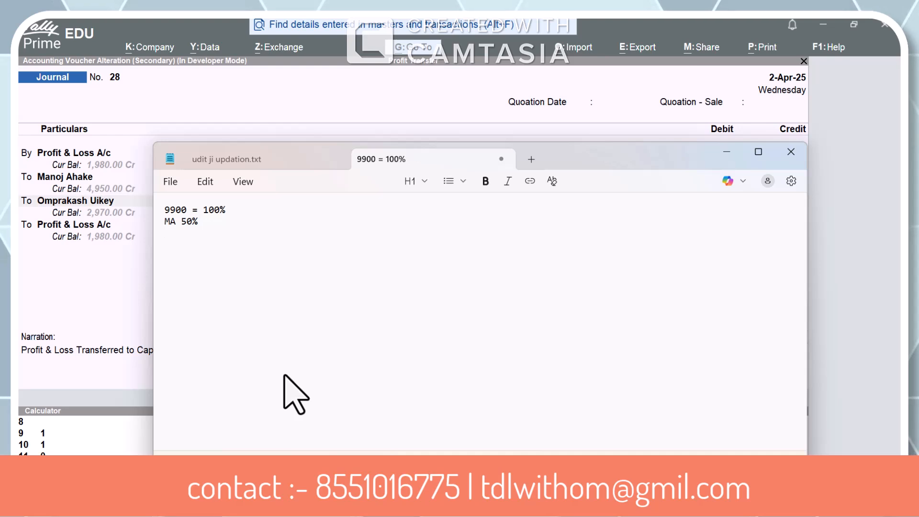
type("OM = 30")
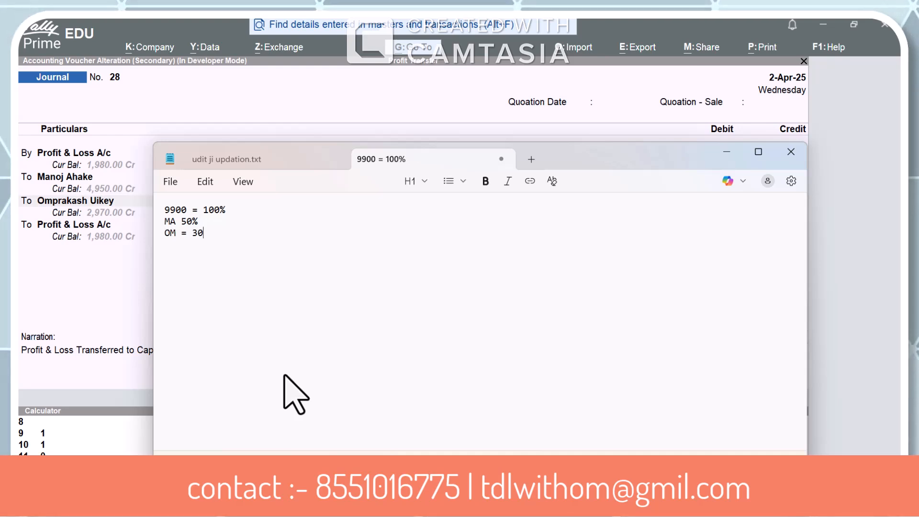
key("BackSpace")
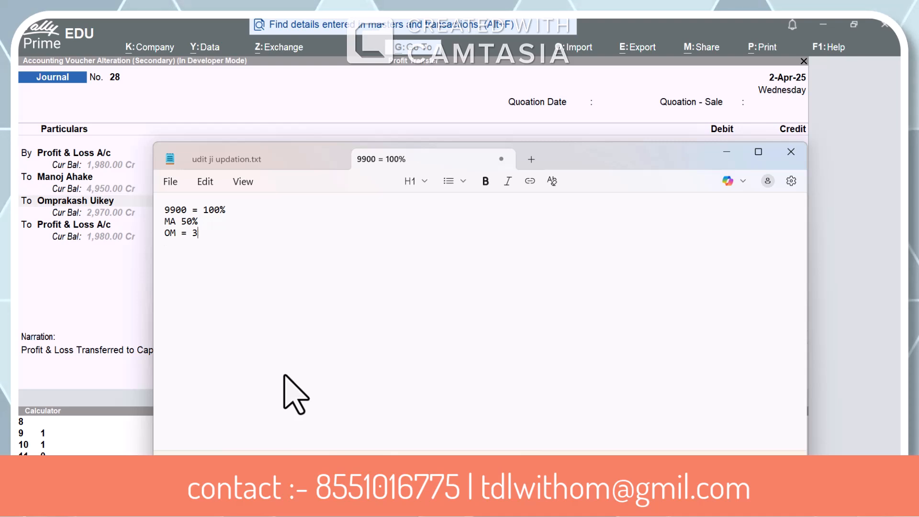
type("0%")
key("Return")
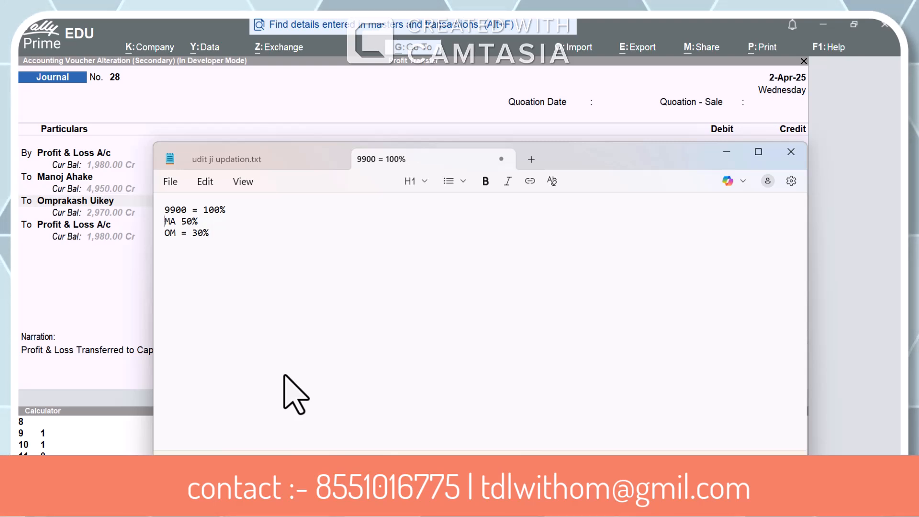
Insert a blank line above the partners' shares and add "20% -rEM" below them after another blank line
key("Return")
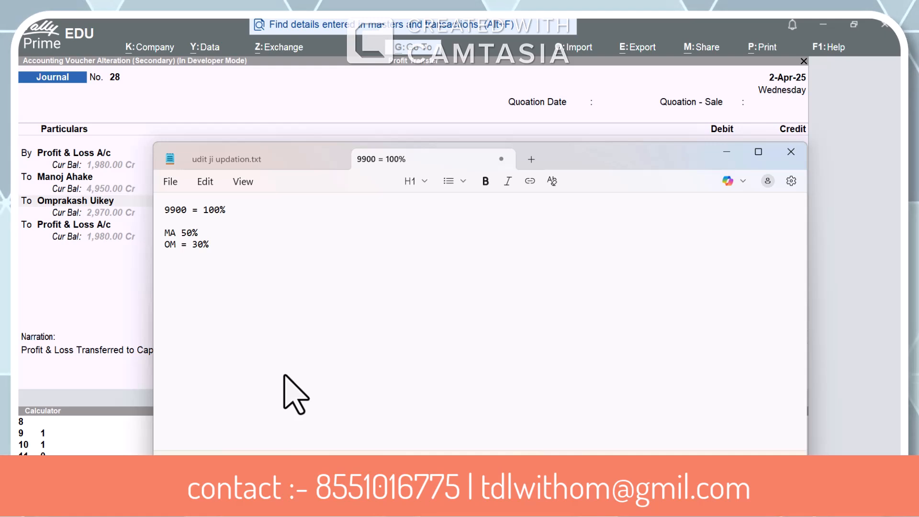
key("Return")
type("20%")
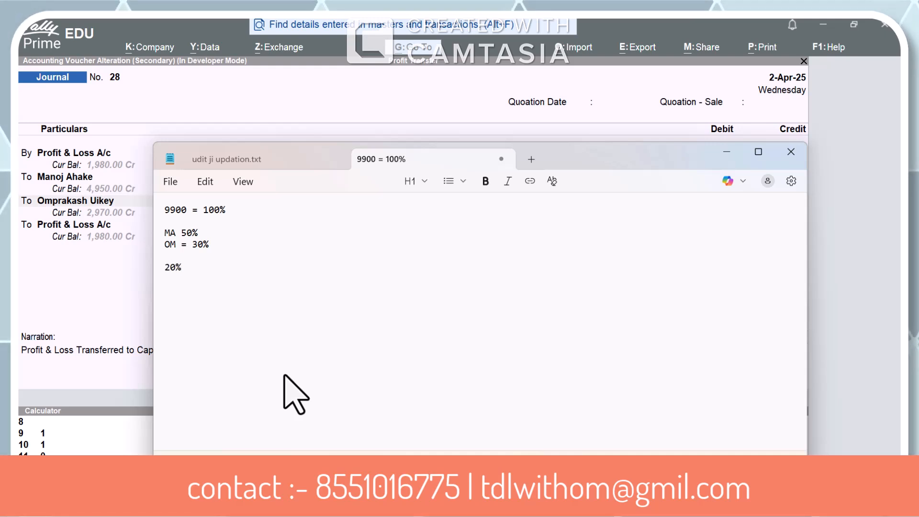
type(" -rEM")
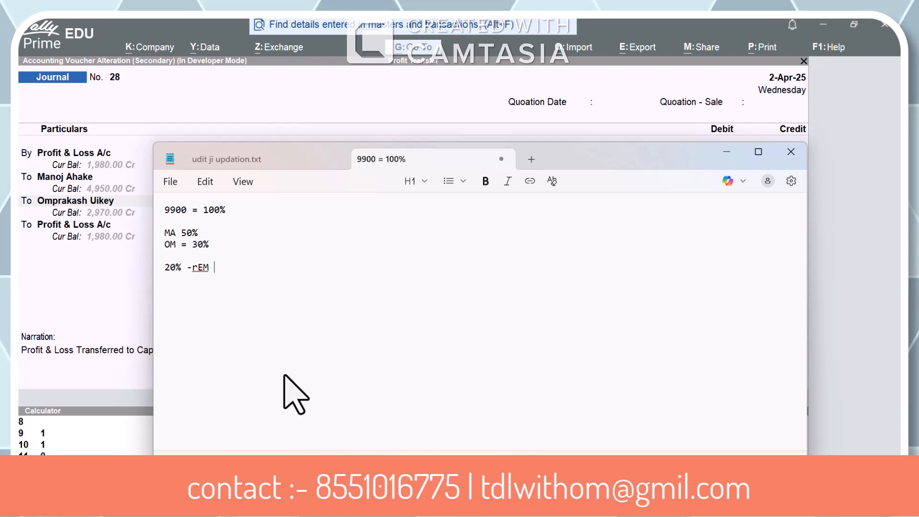
Switch back to TallyPrime and check both partners' credit amounts in the journal voucher against the noted shares
key("alt")
key("Tab")
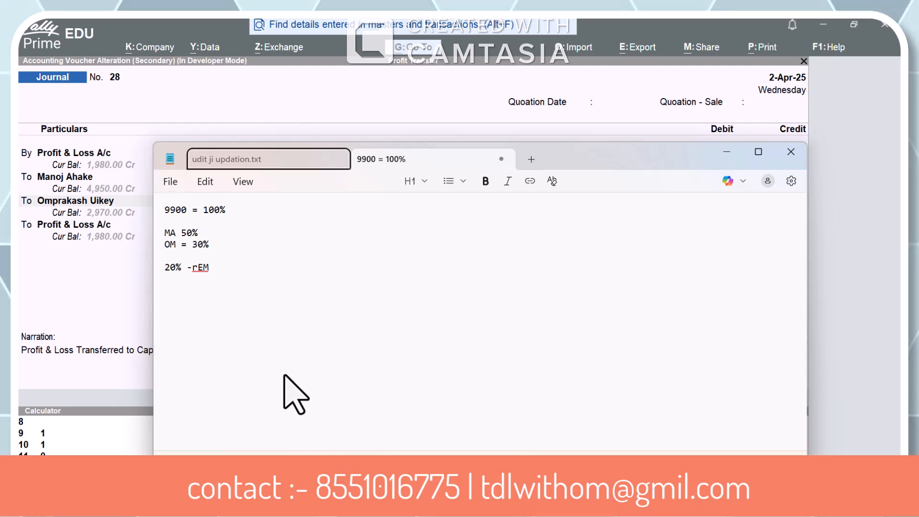
left_click(206, 237)
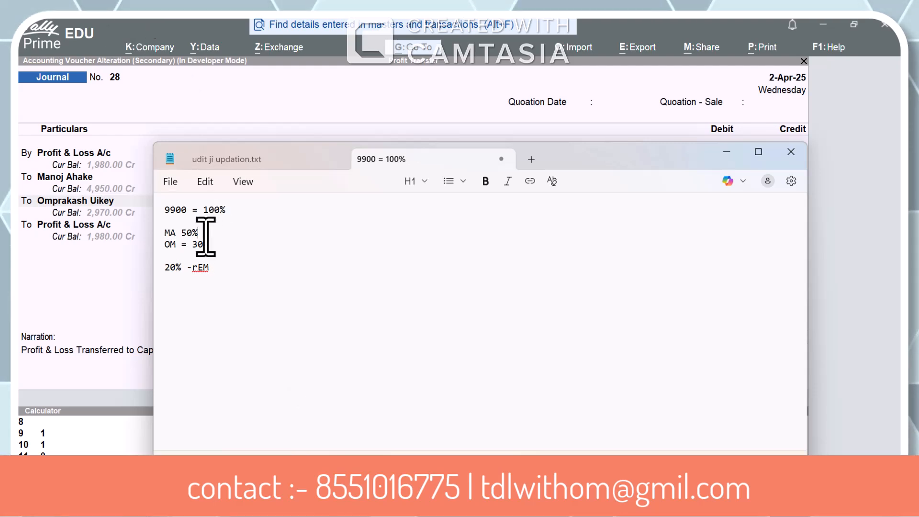
key("alt+Tab")
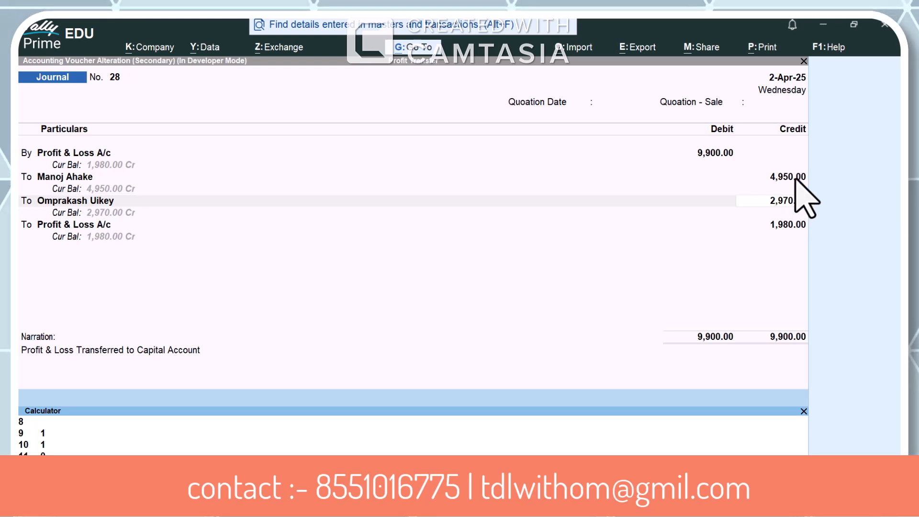
left_click(793, 178)
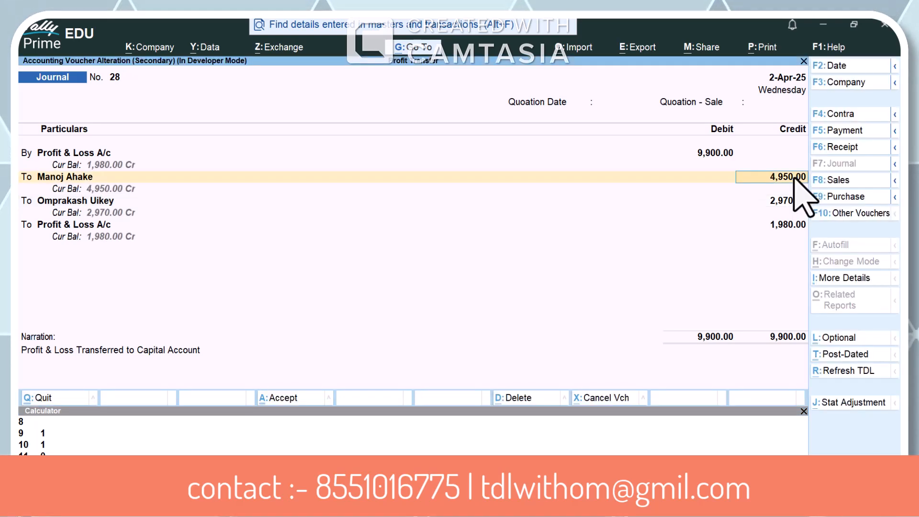
left_click(791, 206)
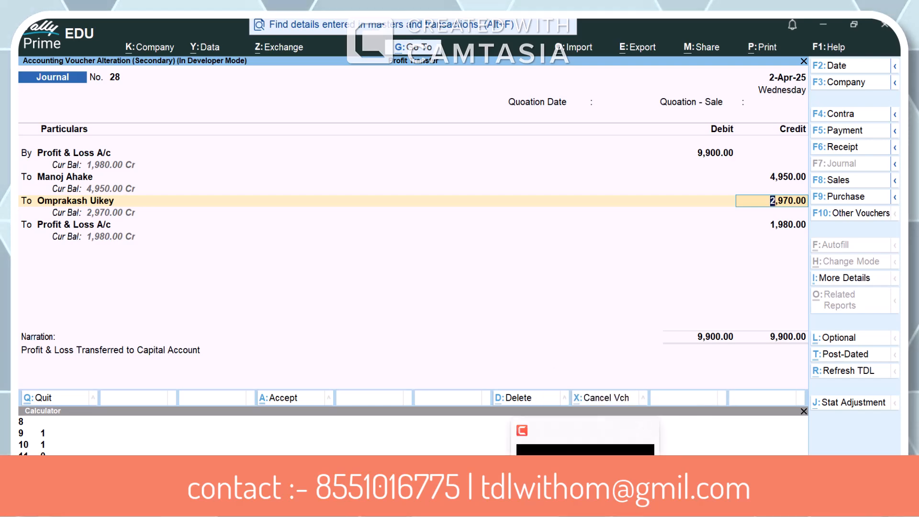
Compare the note's highlighted "20% -rEM" line with the credit amount of the voucher's last Profit & Loss A/c line
left_click(616, 503)
left_click_drag(219, 271, 128, 275)
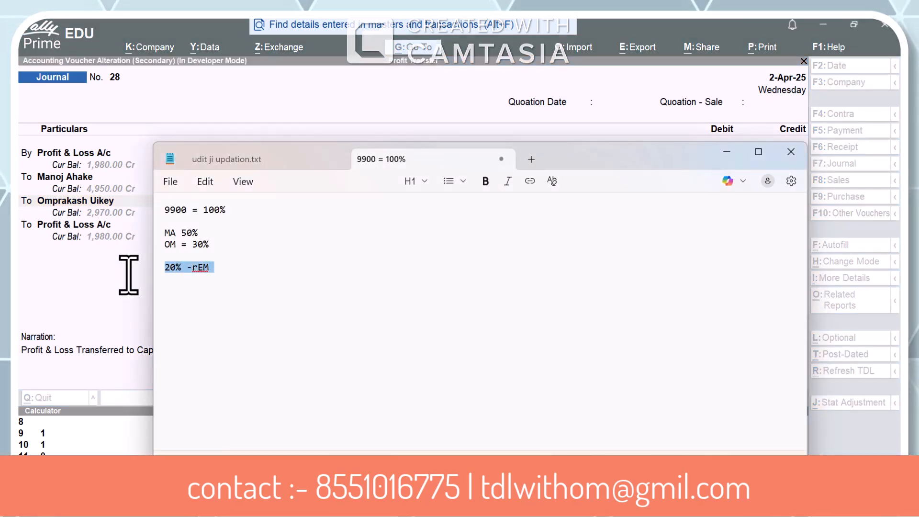
key("alt+Tab")
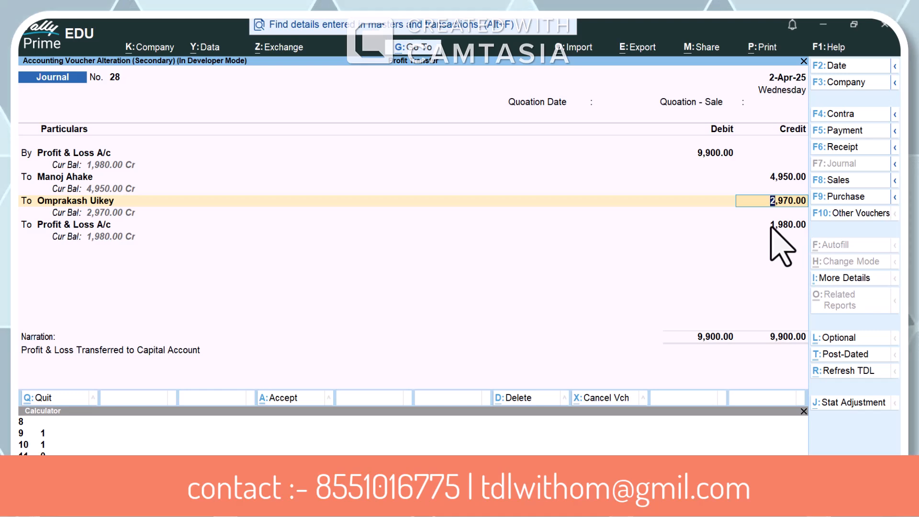
left_click(772, 225)
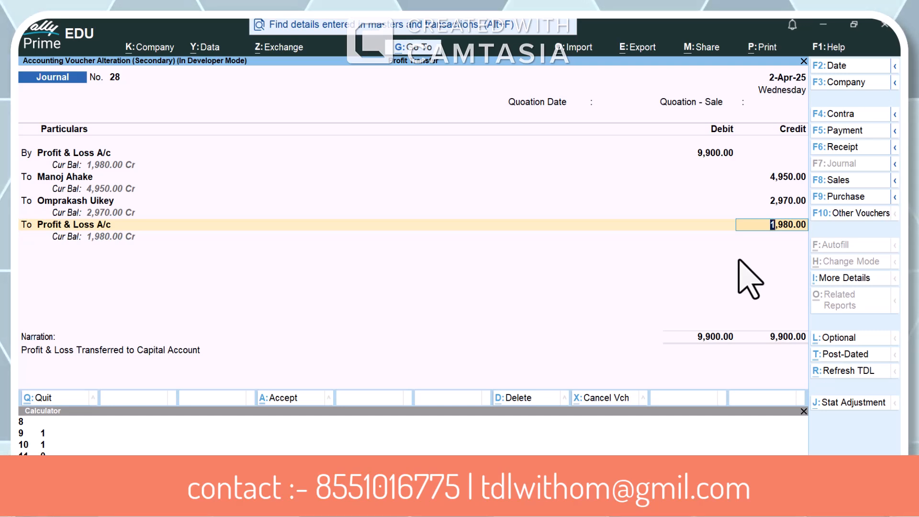
Leave the journal voucher without saving and close the Day Book to return to the Gateway of Tally
key("ctrl+g")
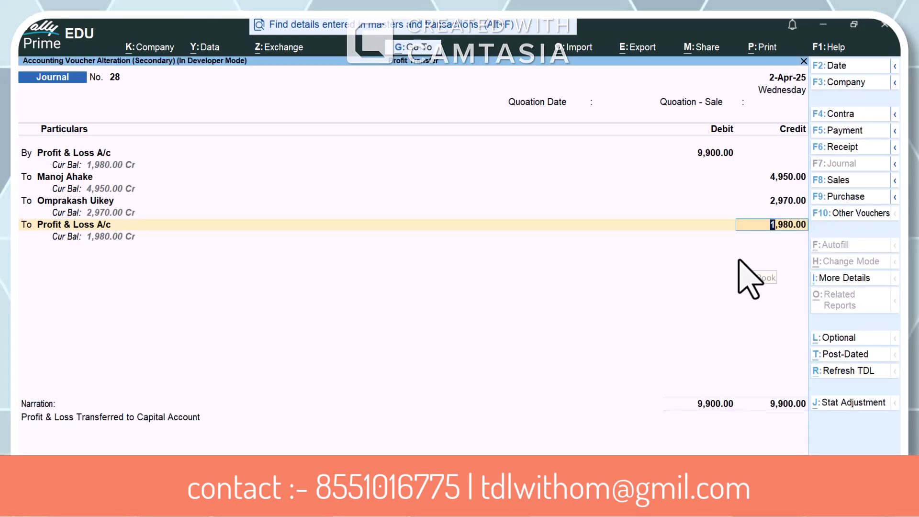
key("Escape")
key("y")
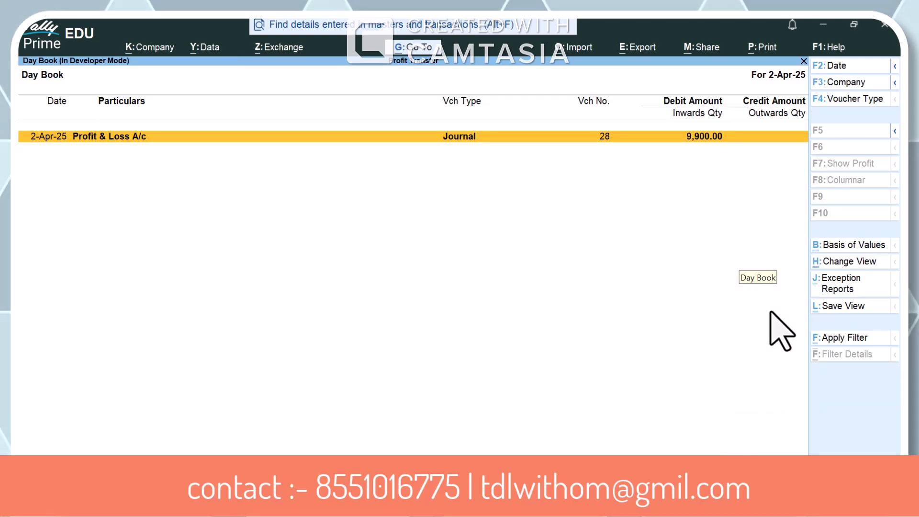
key("Escape")
key("alt+r")
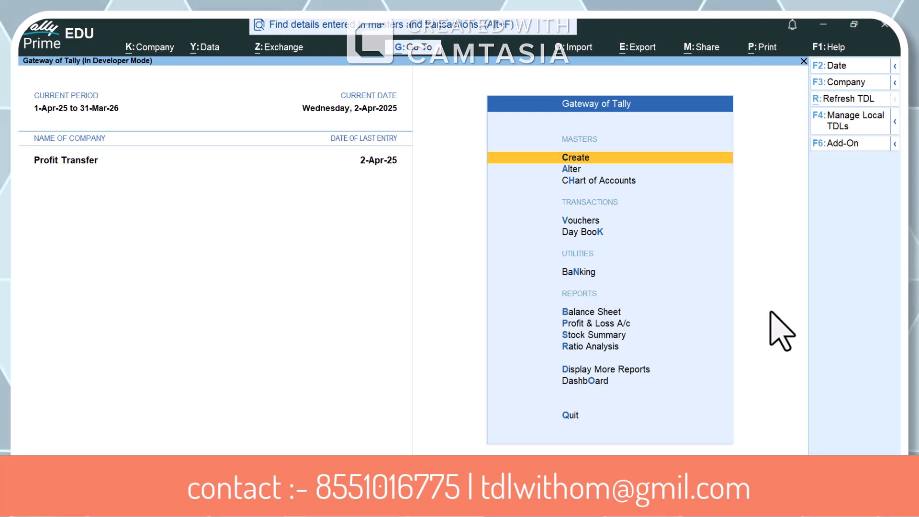
Check the Nett Profit line in the Profit & Loss A/c report, then return to the Gateway of Tally
key("p")
key("Down")
key("Down")
key("Down")
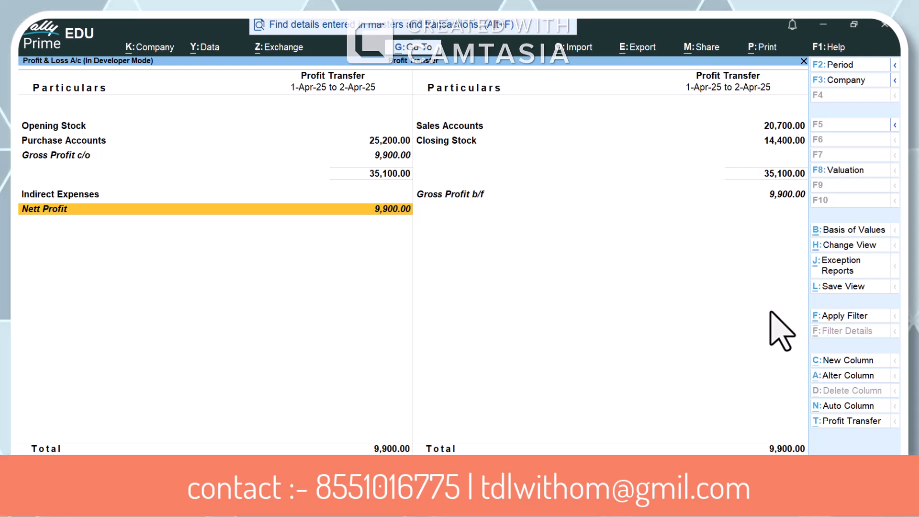
key("Escape")
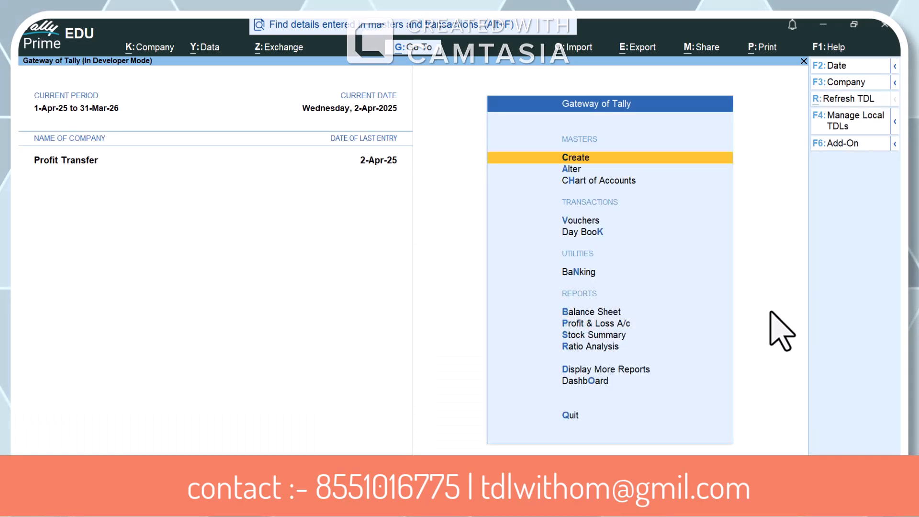
Start a new sales voucher and choose the first listed customer ledger as the party account
key("v")
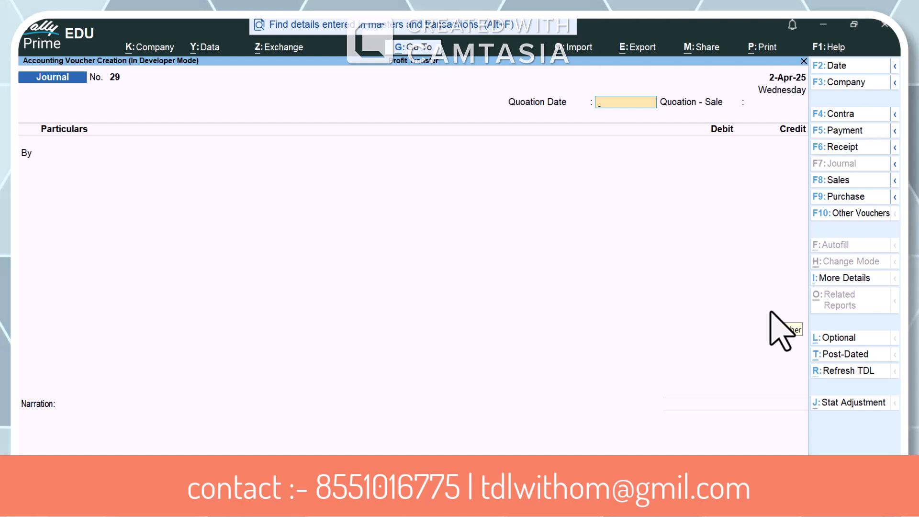
key("F8")
key("Return")
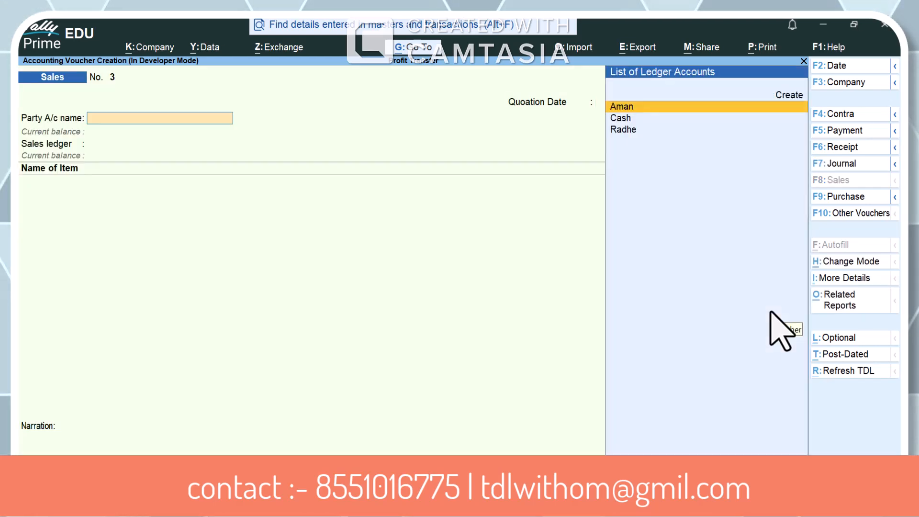
key("Return")
key("Escape")
Date the sales voucher 2-Apr-25 and accept the party details with the dispatch fields left blank
key("F2")
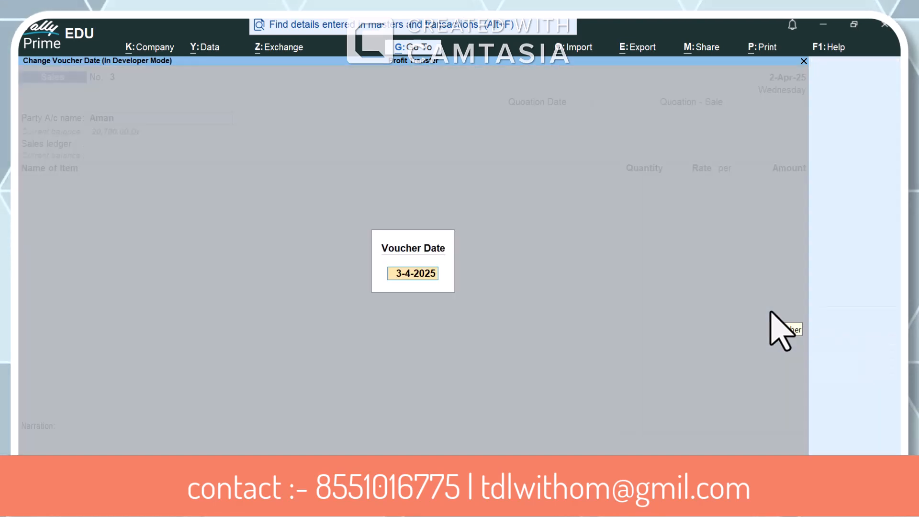
type("1-")
key("BackSpace")
key("BackSpace")
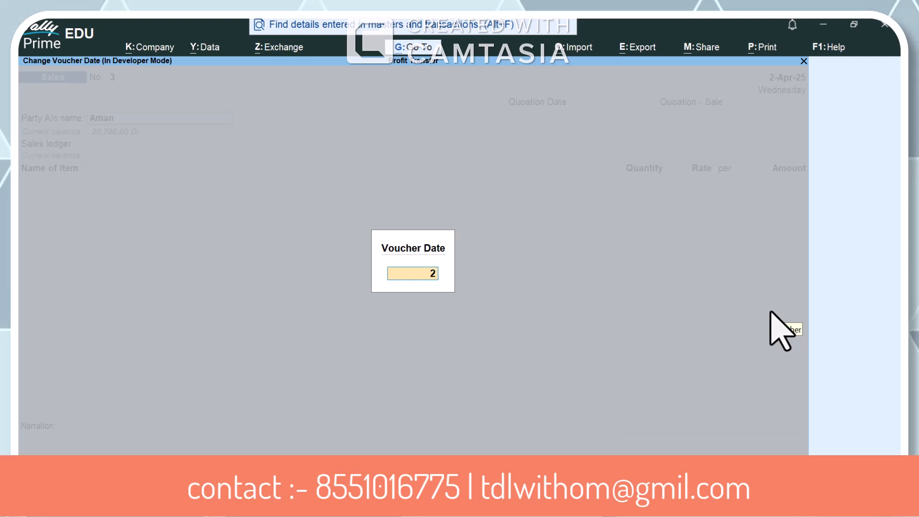
key("Return")
key("Return")
key("Return")
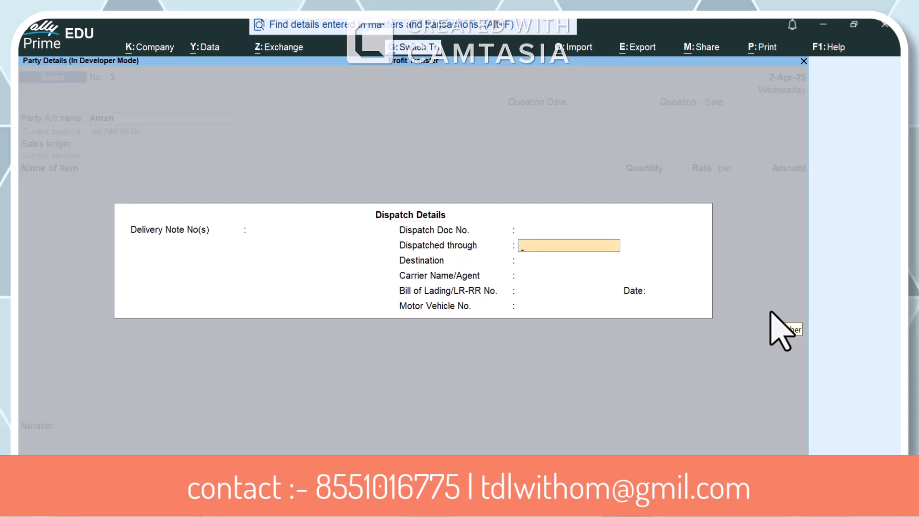
key("ctrl+a")
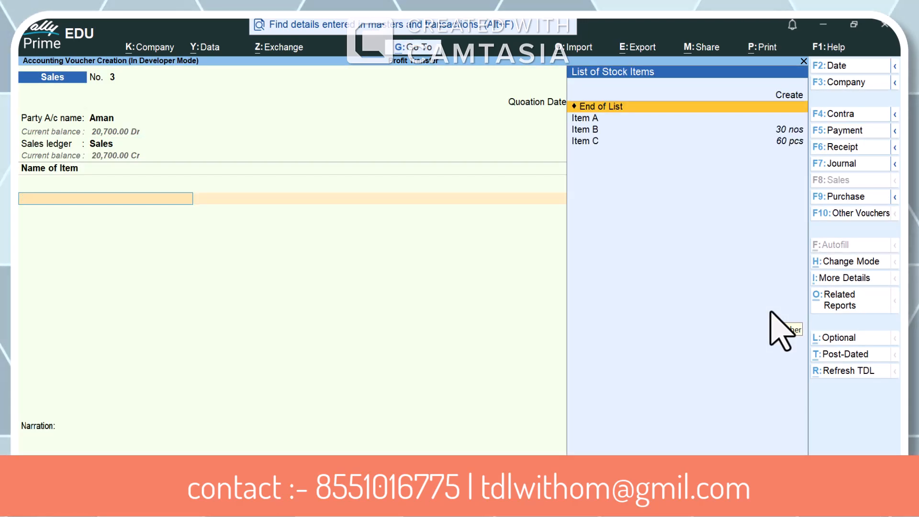
Add Item B to the sales voucher with a quantity of 2 nos
key("Down")
key("Down")
key("Return")
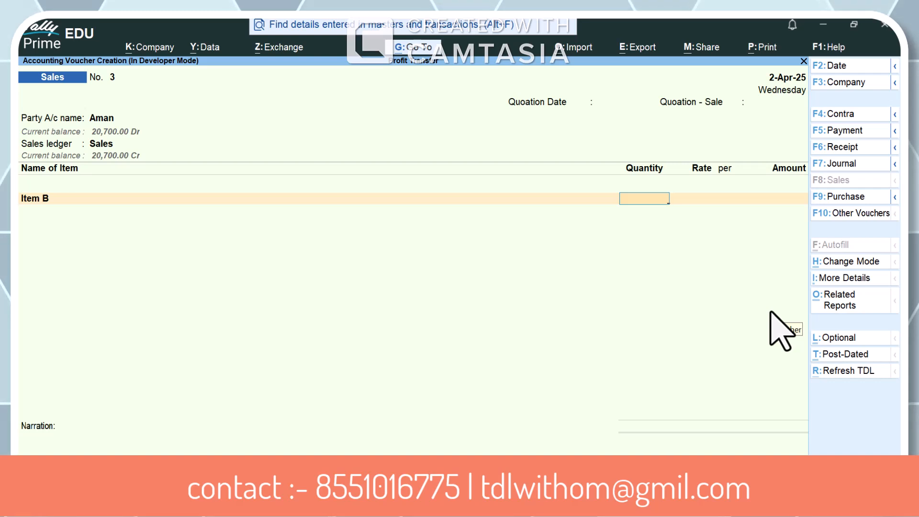
type("2")
key("Return")
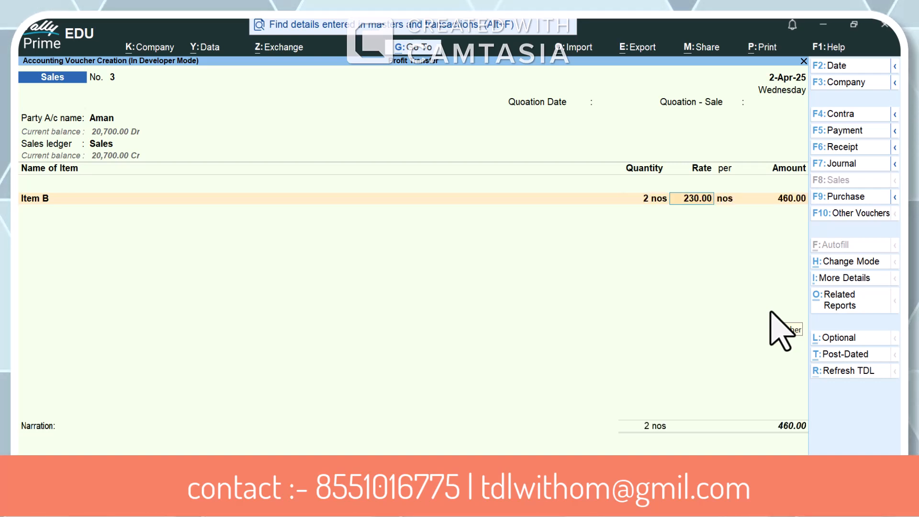
Set Item B's rate to 260 per nos and save the sales voucher
type("520")
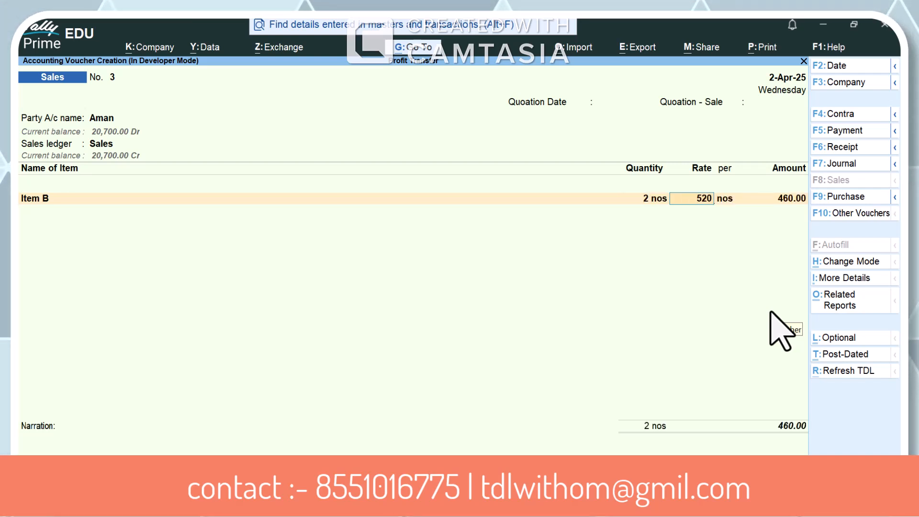
type("260")
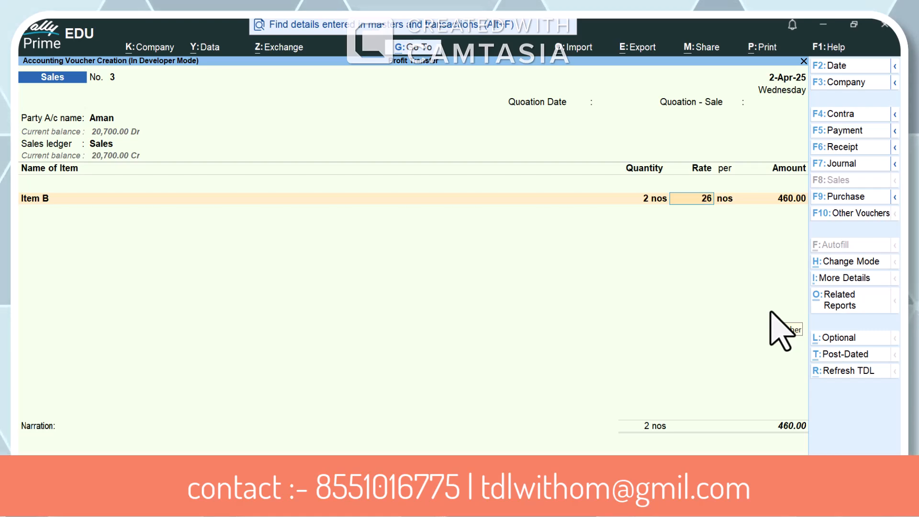
key("Return")
key("Return")
key("Return")
key("Return")
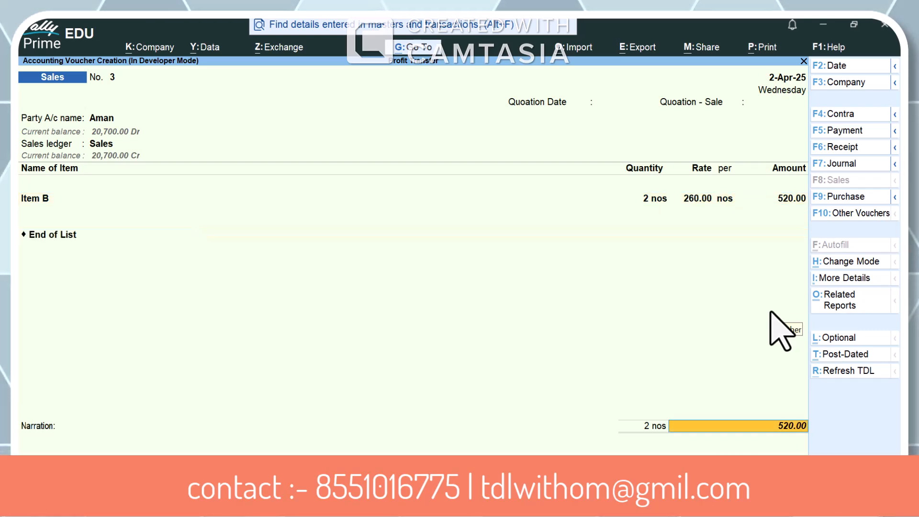
key("Return")
key("ctrl+a")
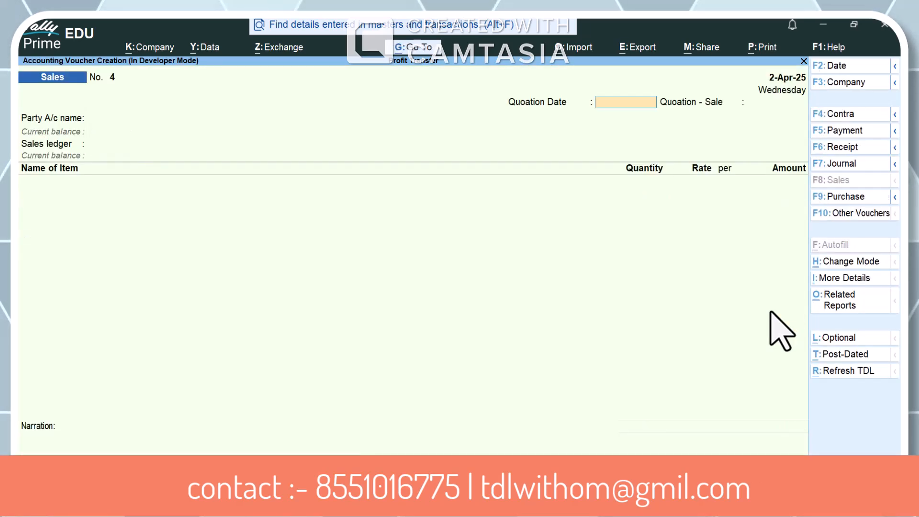
Leave voucher creation and check the Nett Profit line in the Profit & Loss A/c report after the added sale
key("Escape")
key("Return")
key("Up")
key("Up")
key("Up")
key("Up")
key("Up")
key("Up")
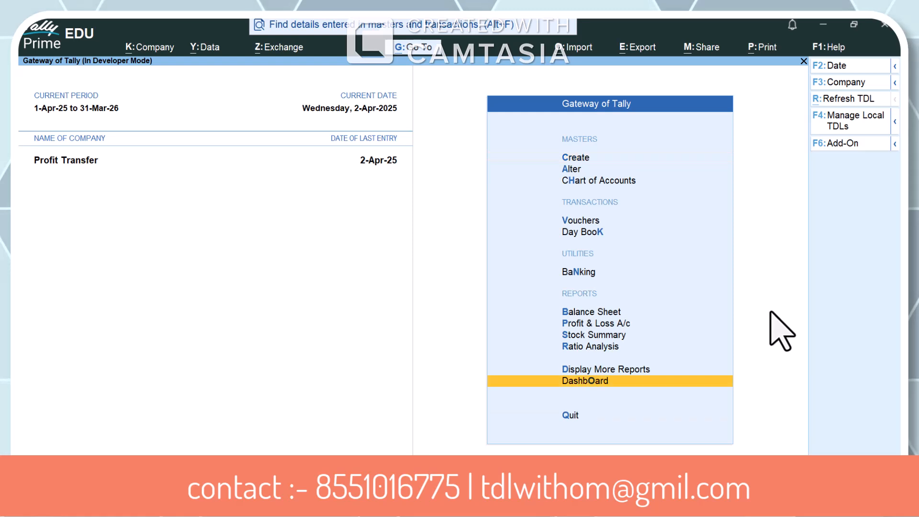
key("Return")
key("Down")
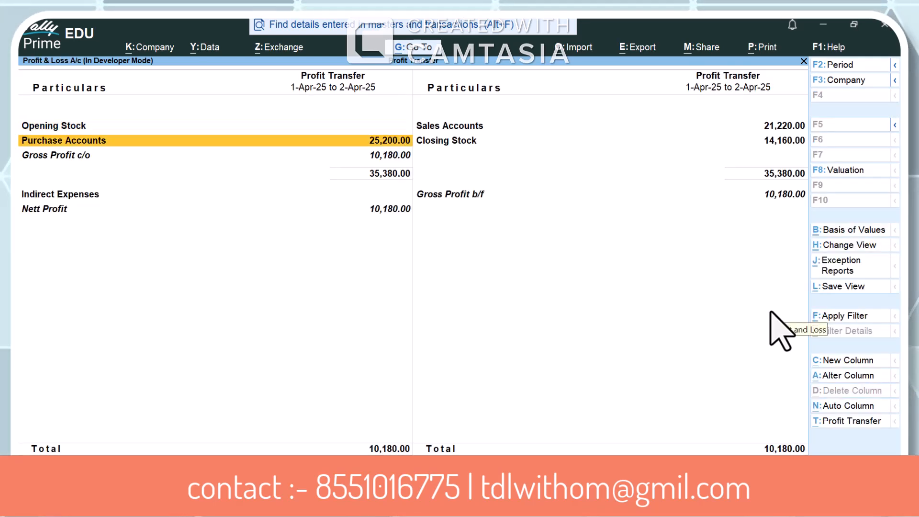
key("Down")
key("Down")
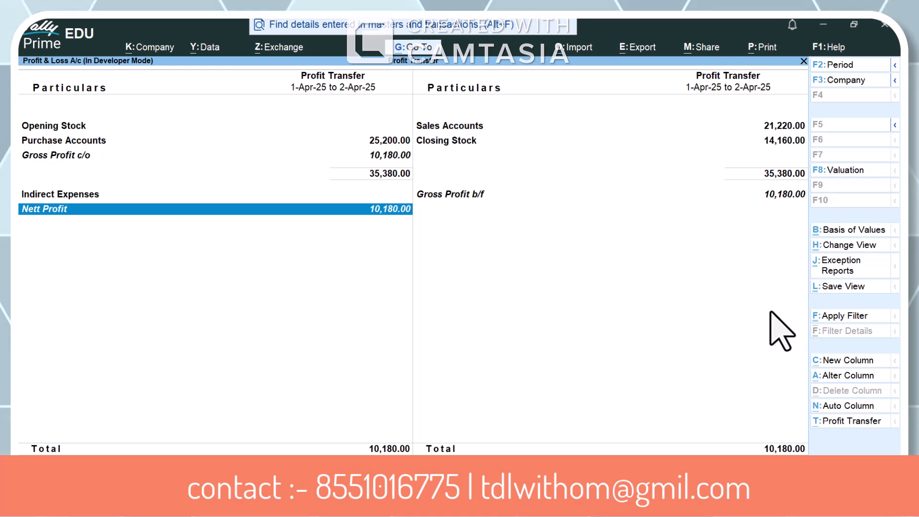
key("space")
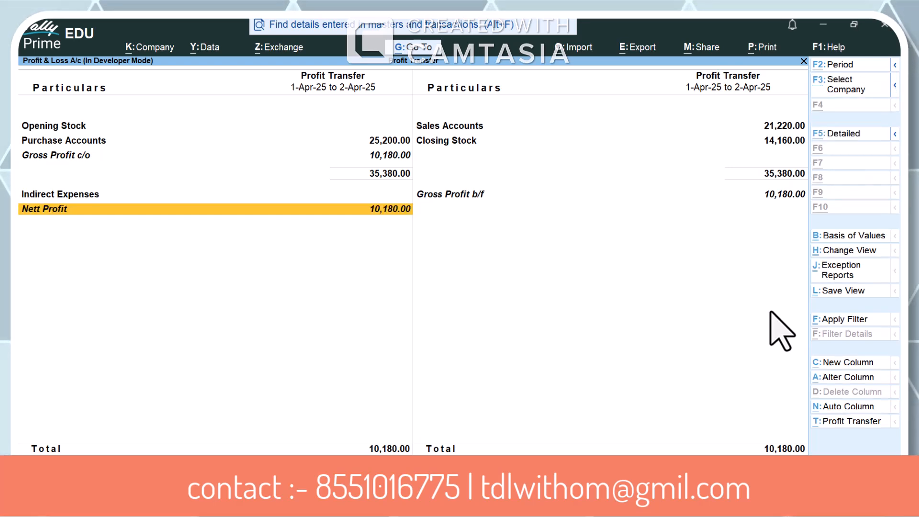
Change the Profit & Loss A/c report period to run from 1-4-2025 to 1-5
key("alt+F2")
key("Return")
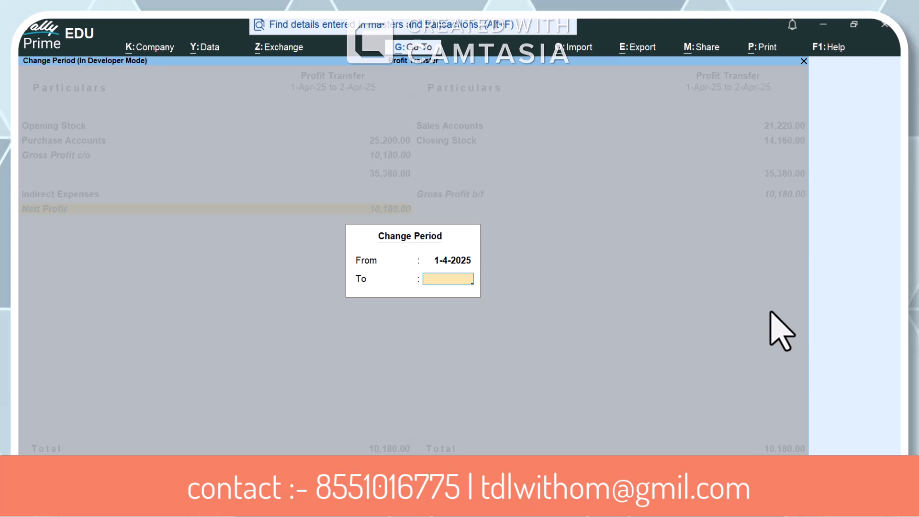
type("2")
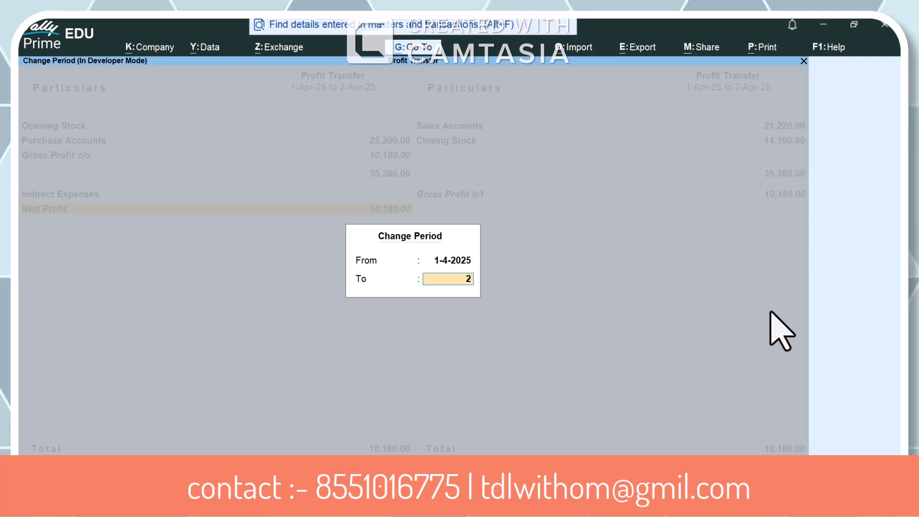
type("-47")
key("BackSpace")
key("BackSpace")
key("BackSpace")
key("BackSpace")
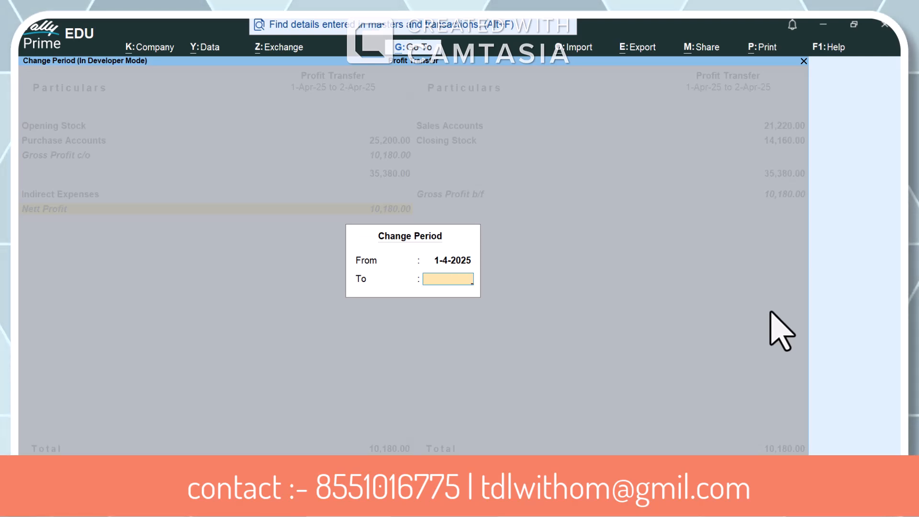
type("1-5")
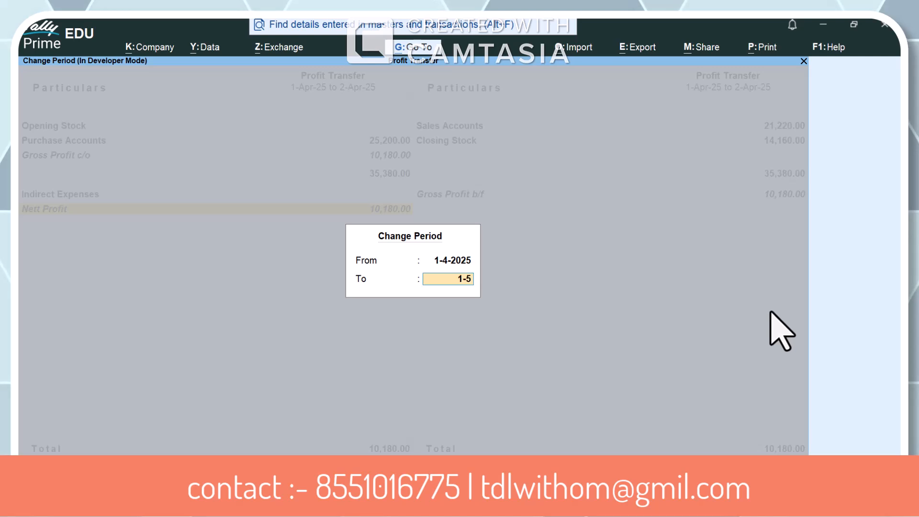
key("Return")
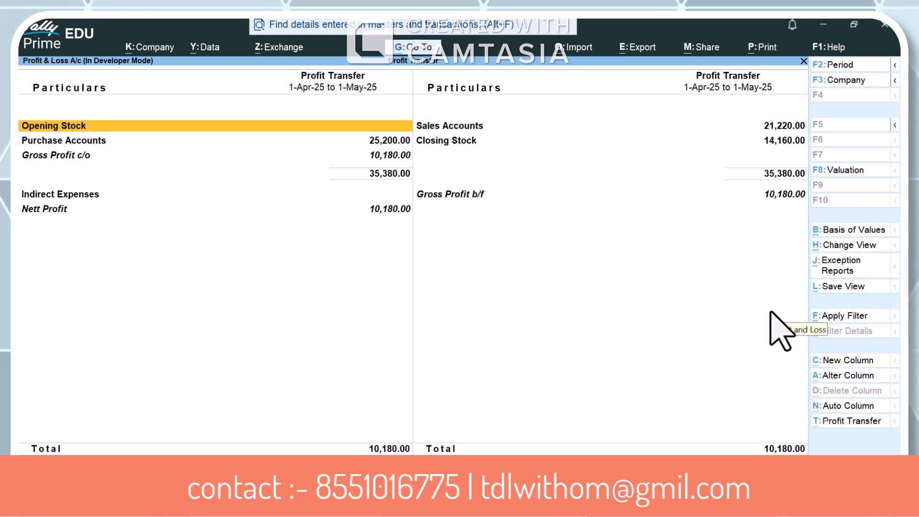
Review the Profit & Loss A/c lines down to Nett Profit for the extended period and close the report
key("Down")
key("Down")
key("Down")
key("Up")
key("Up")
key("Down")
key("Down")
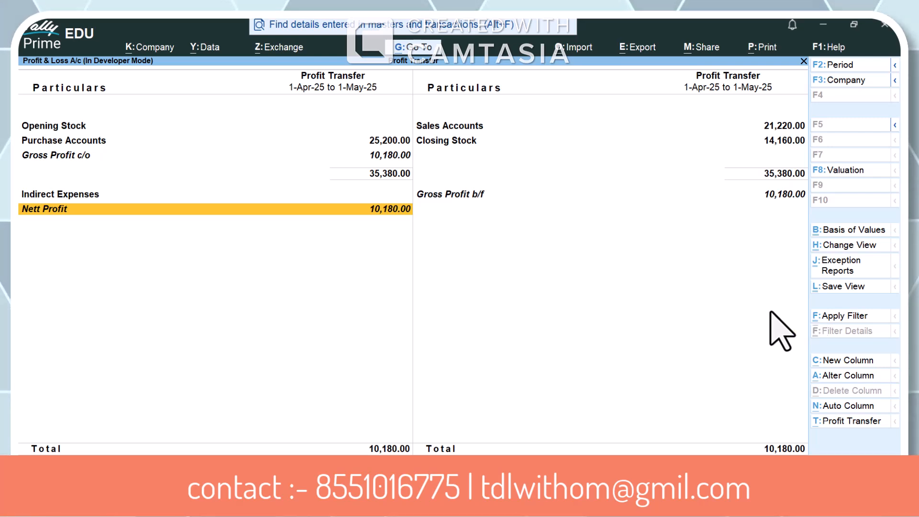
key("Escape")
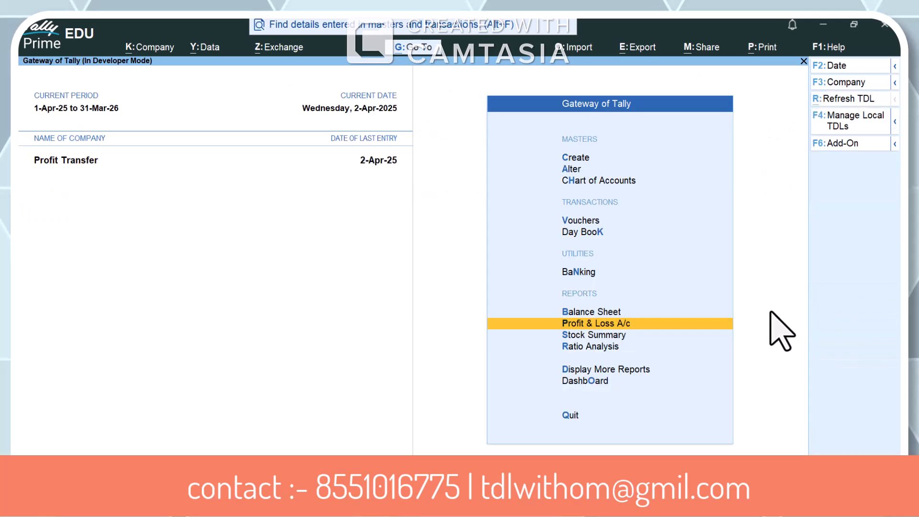
Open the Day Book, change its date to 1-May-25, and return to the Gateway of Tally
key("Home")
key("k")
key("F2")
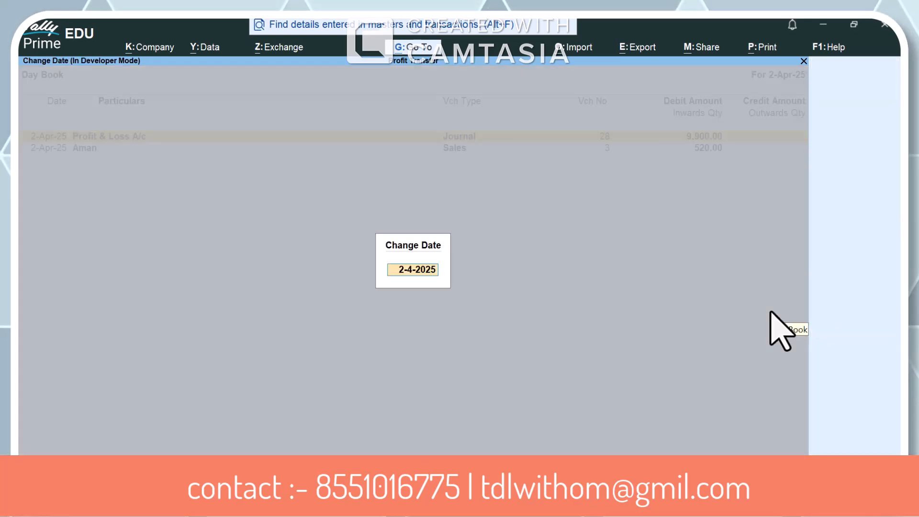
type("1-5")
key("Return")
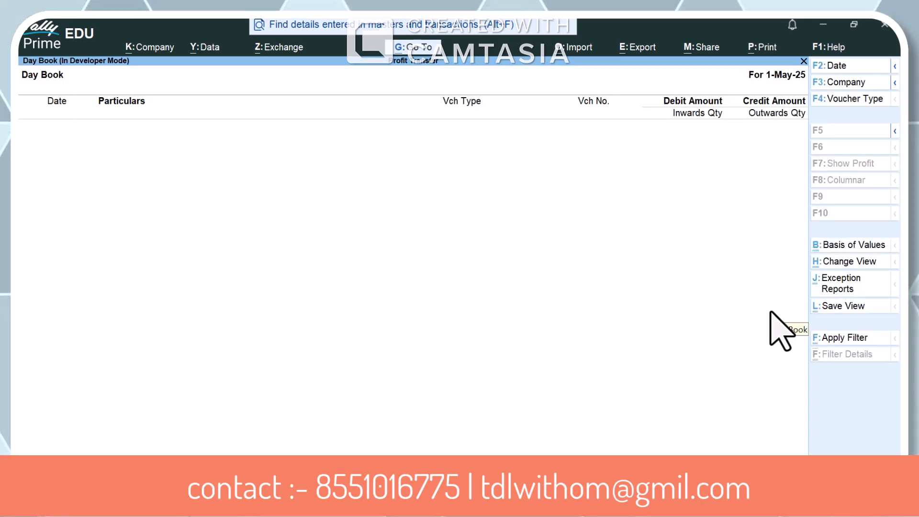
key("Escape")
key("Home")
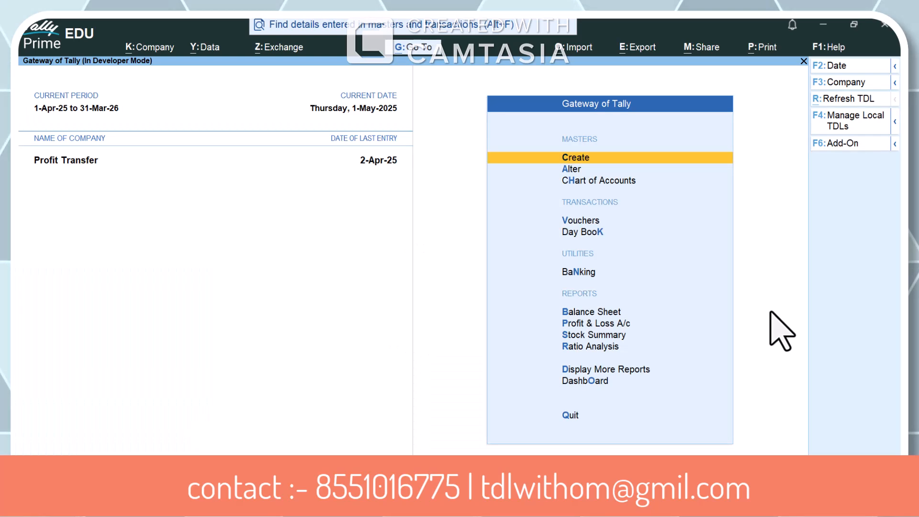
Open the Profit & Loss A/c report and set its period from 1-4-2025 to 1-5
key("p")
key("F2")
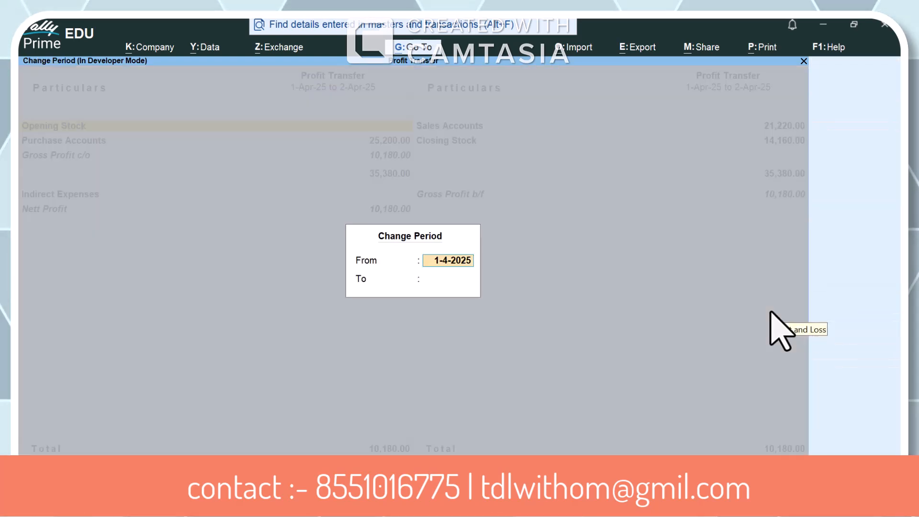
key("Return")
type("1-5")
key("Return")
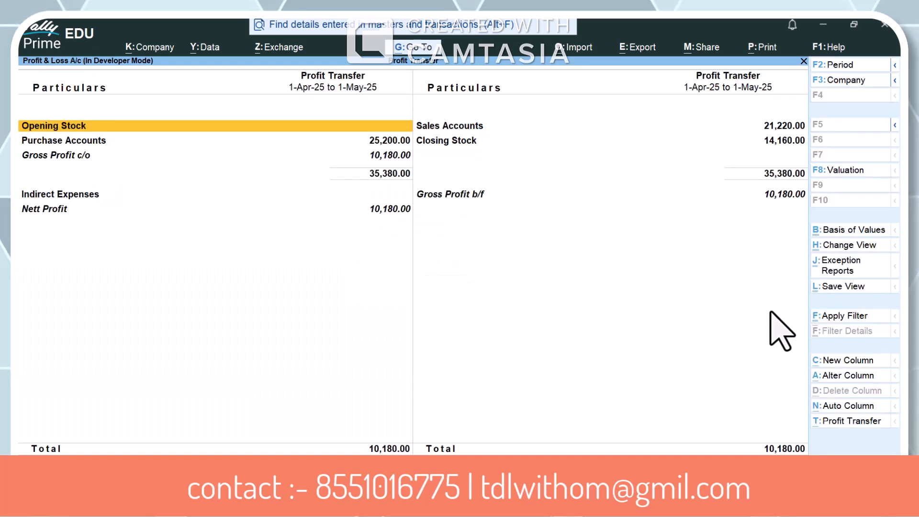
Run Profit Transfer from the Profit & Loss A/c report for 1-Apr-25 to 1-May-25 and confirm it
key("alt")
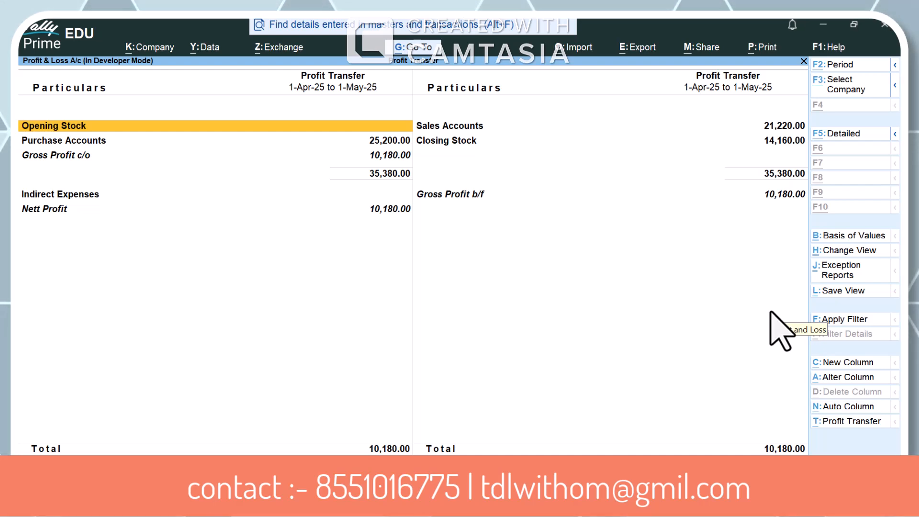
key("alt+t")
key("y")
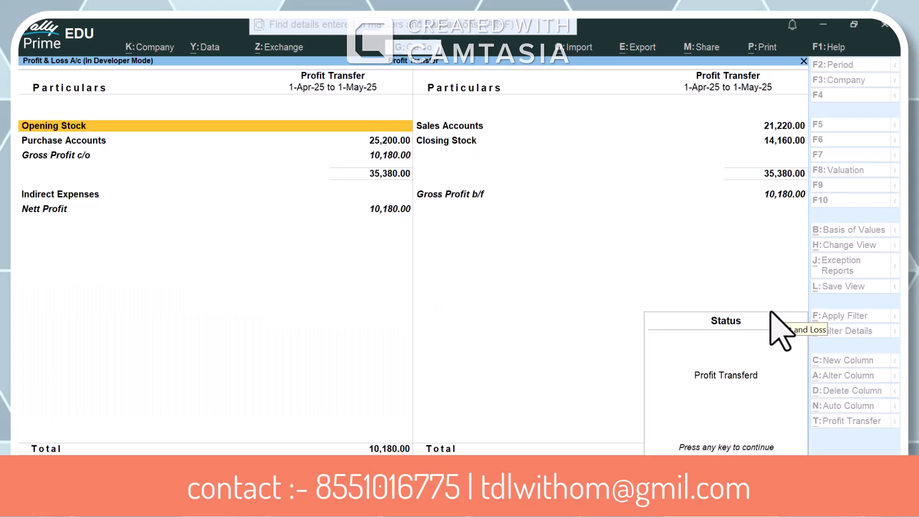
Open the 1-May-25 Profit & Loss A/c journal from the Day Book, examine the partners' credited shares, and close the voucher
key("Escape")
key("Escape")
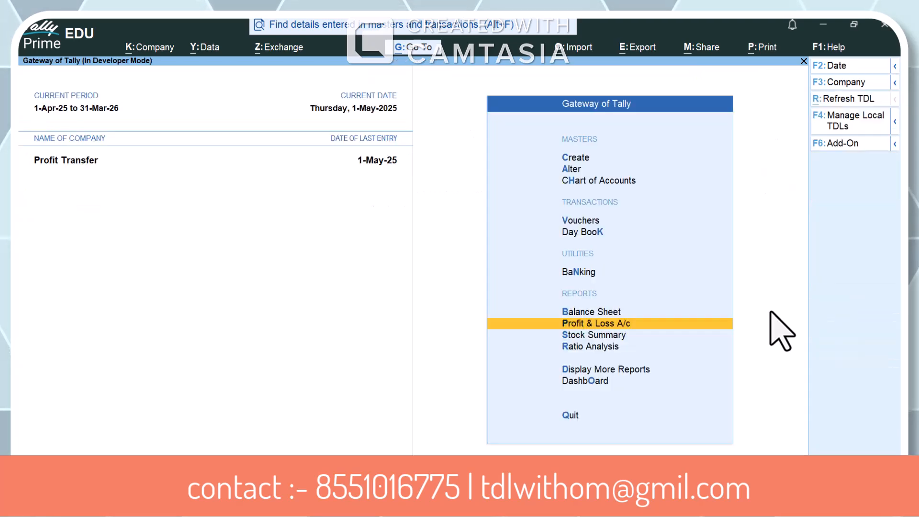
key("Home")
key("k")
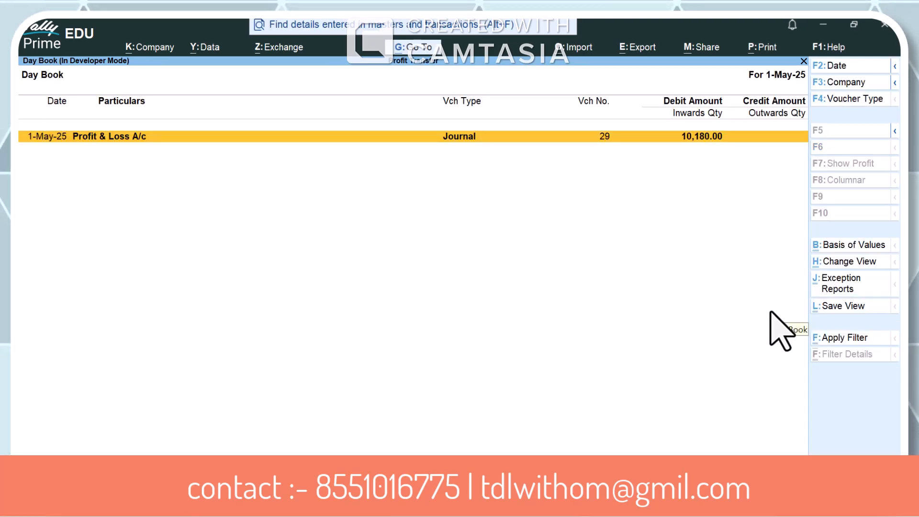
key("Return")
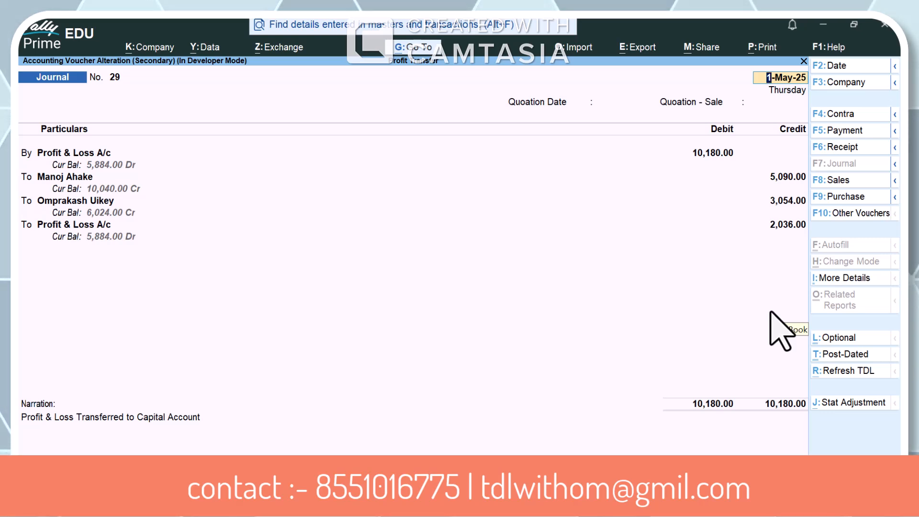
key("BackSpace")
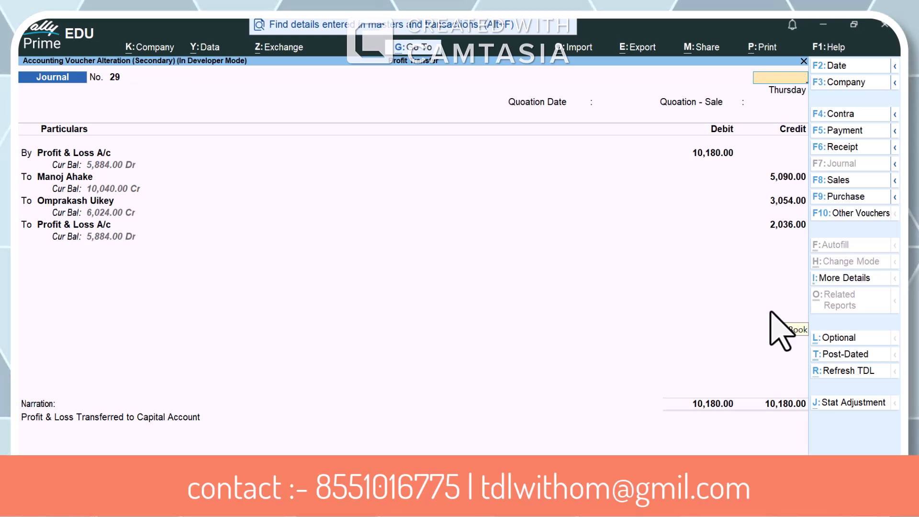
key("Escape")
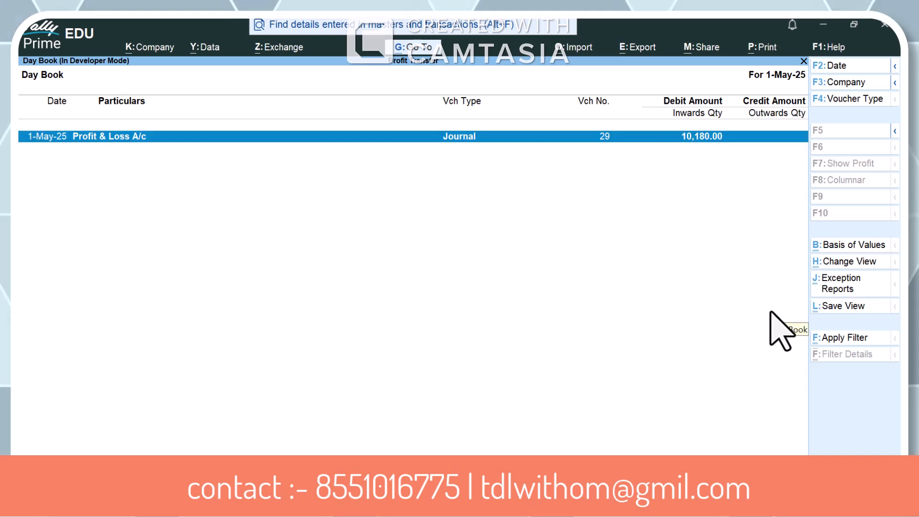
Open the Profit & Loss A/c report and review its lines down to Nett Profit
key("Escape")
key("p")
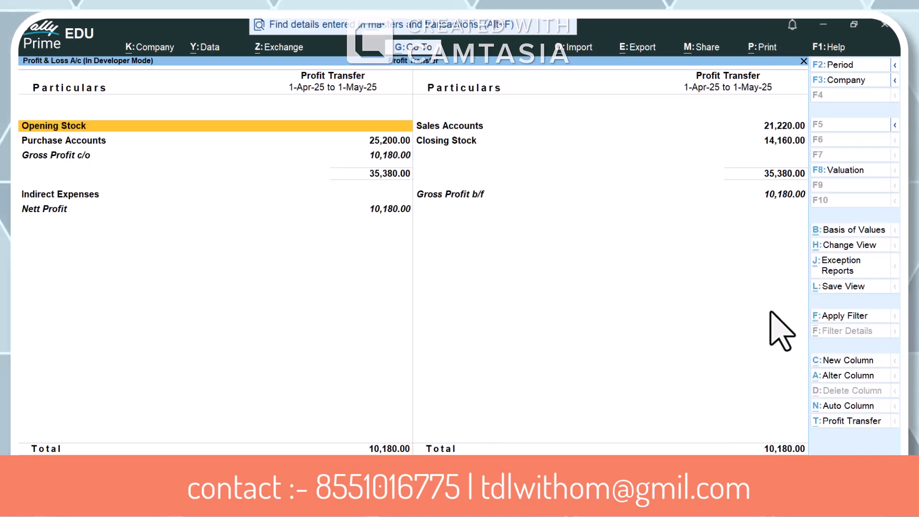
key("Down")
key("Down")
key("Down")
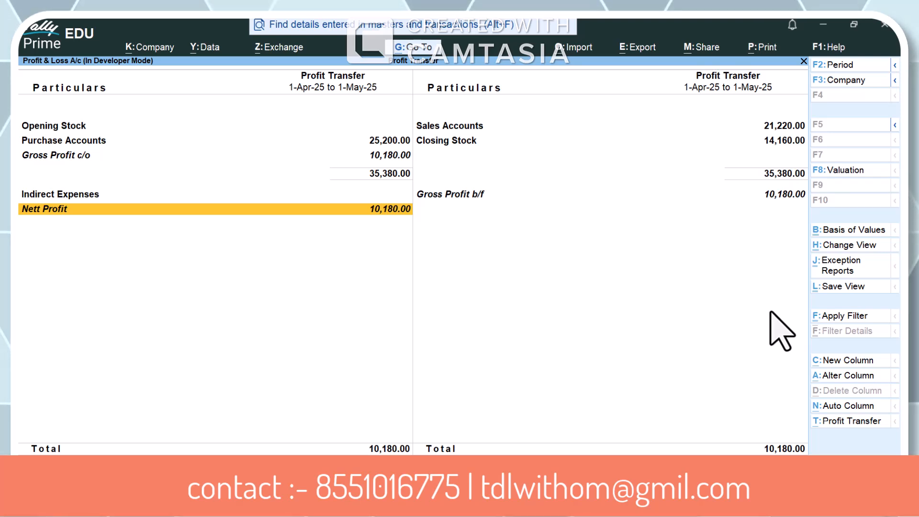
Delete the Profit & Loss A/c journal voucher dated 1-May-25 from the Day Book
key("Escape")
key("Home")
key("k")
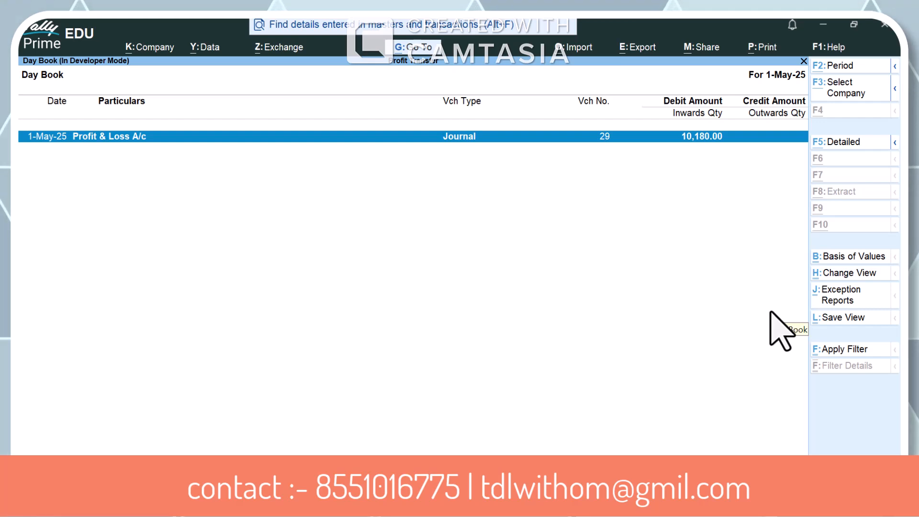
key("alt+d")
key("y")
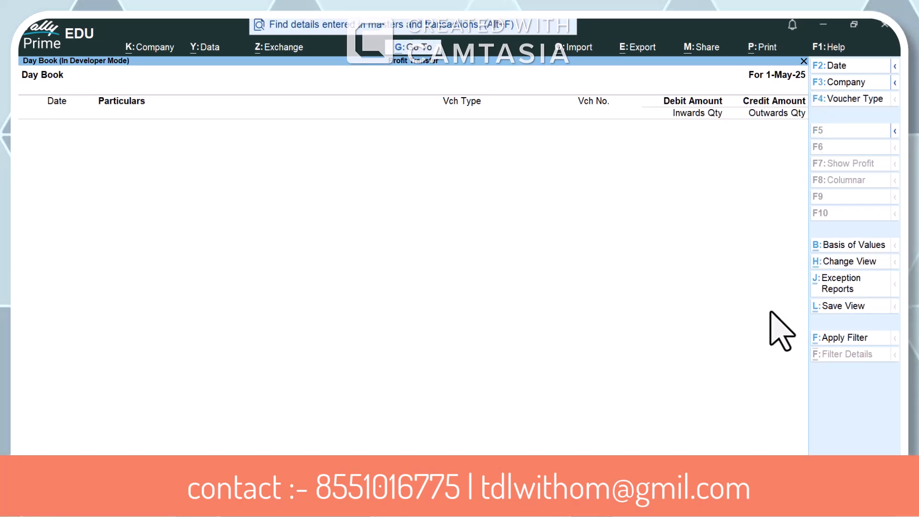
Open the Profit & Loss A/c report and set its period from 1-4-2025 to 2-4
key("Escape")
key("Home")
key("p")
key("Down")
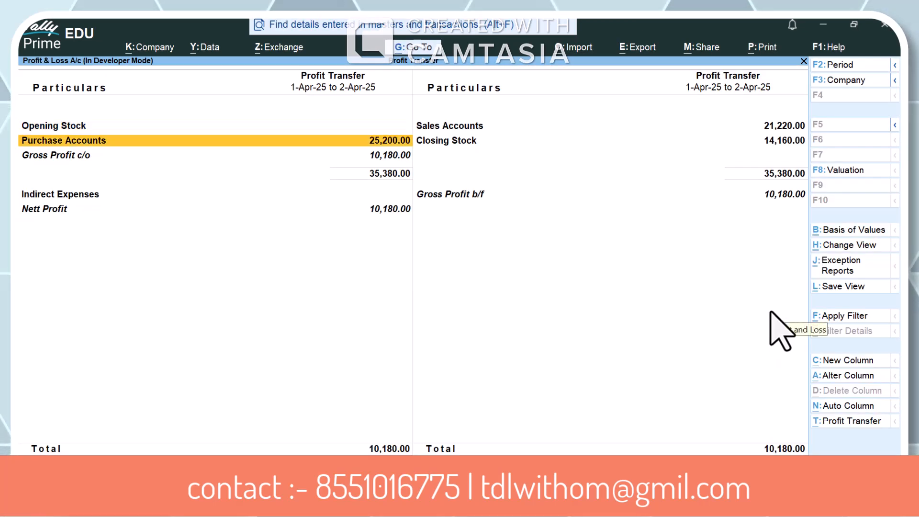
key("Down")
key("Down")
key("Up")
key("alt+F2")
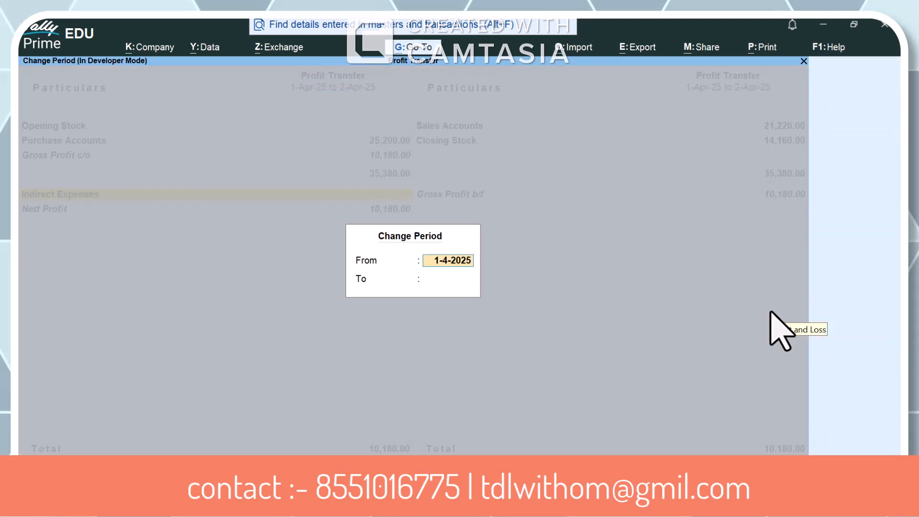
key("Return")
type("2-4")
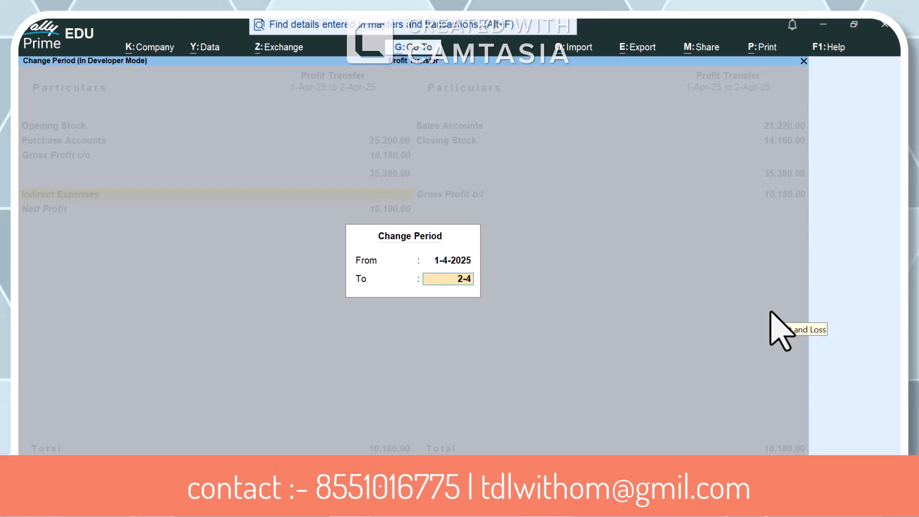
key("Return")
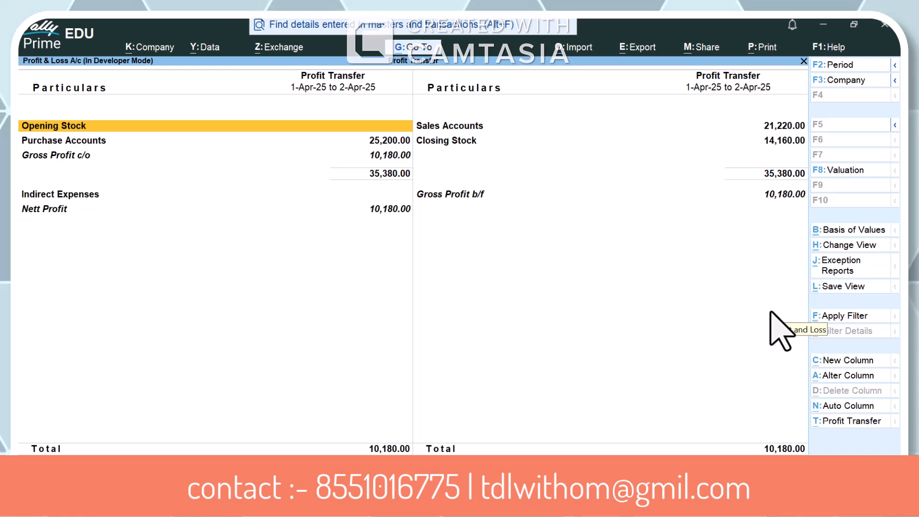
Run Profit Transfer for 1-Apr-25 to 2-Apr-25, confirm creating the journal voucher, and dismiss the status box
key("alt")
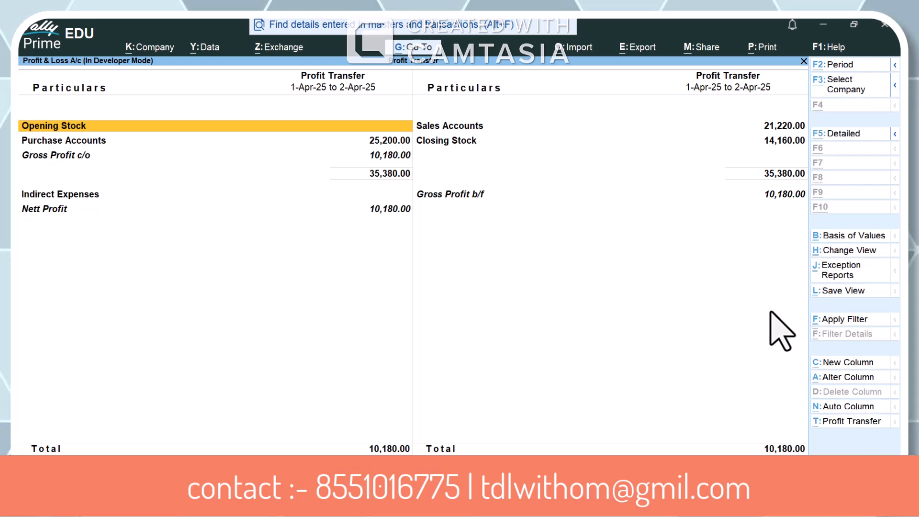
key("alt+t")
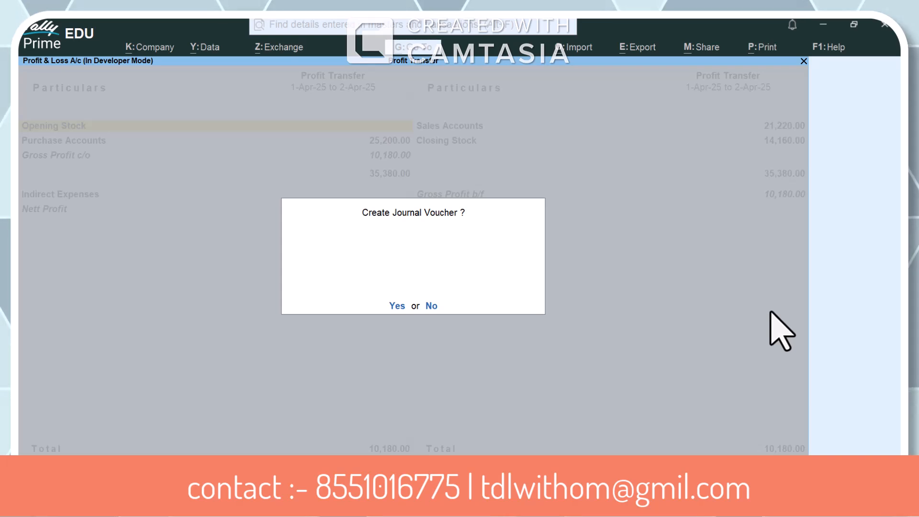
key("y")
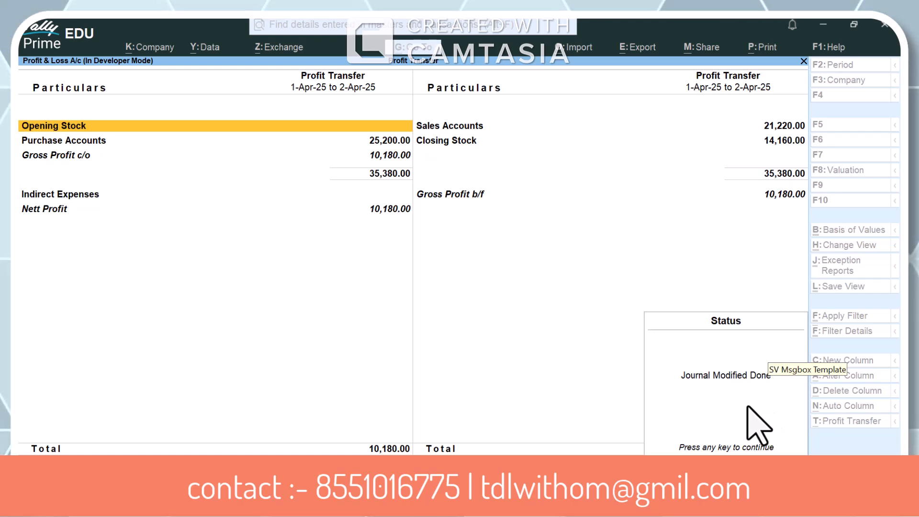
key("Return")
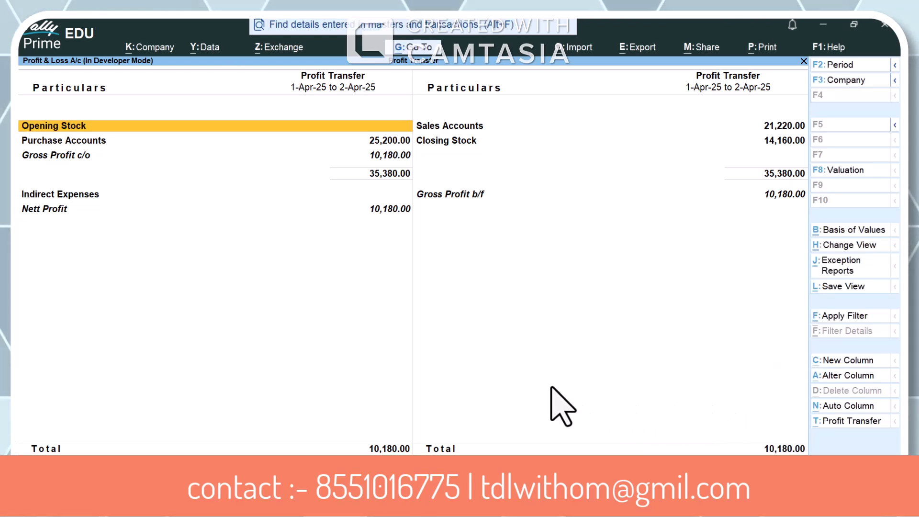
left_click(452, 288)
left_click(452, 288)
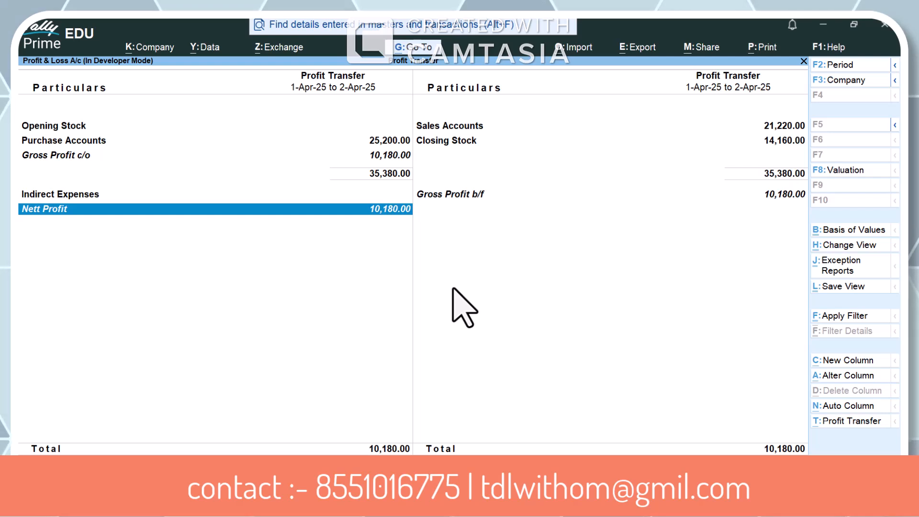
key("space")
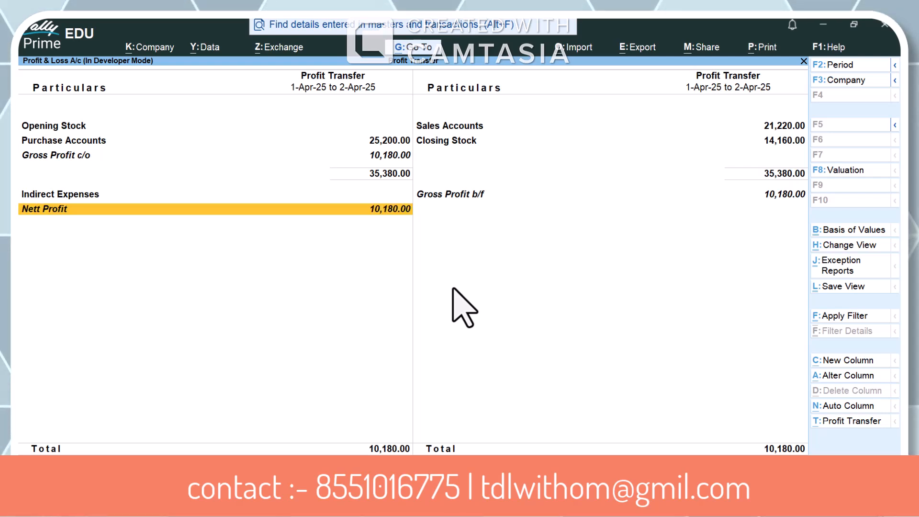
Close the report, open the Day Book, and set its date to 2-4
key("Escape")
key("Escape")
key("Escape")
key("k")
key("F2")
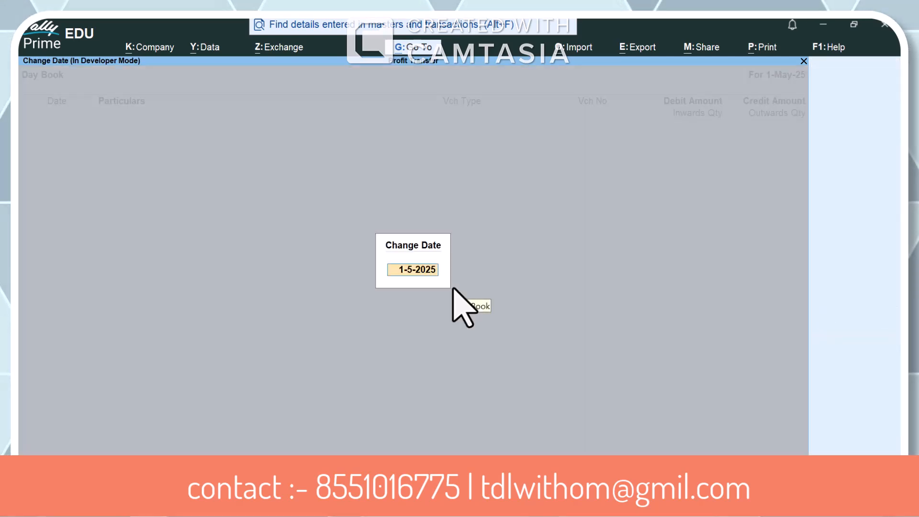
type("2-4")
key("Return")
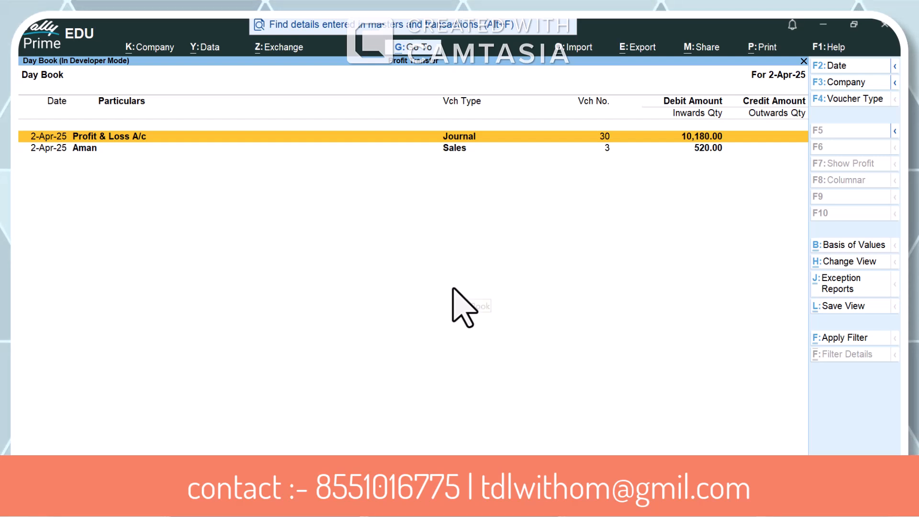
Open the 2-Apr-25 Profit & Loss A/c journal, examine the partners' shares, and return to the Gateway of Tally
key("Down")
key("Up")
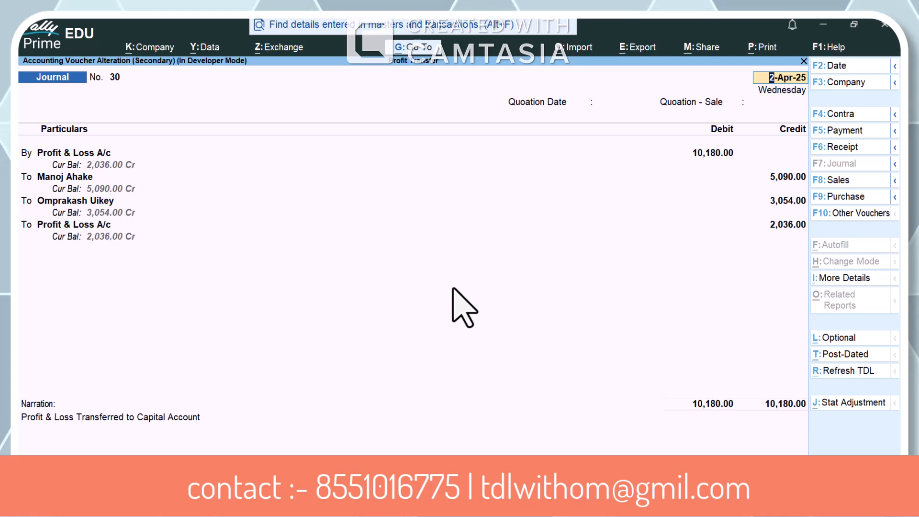
key("BackSpace")
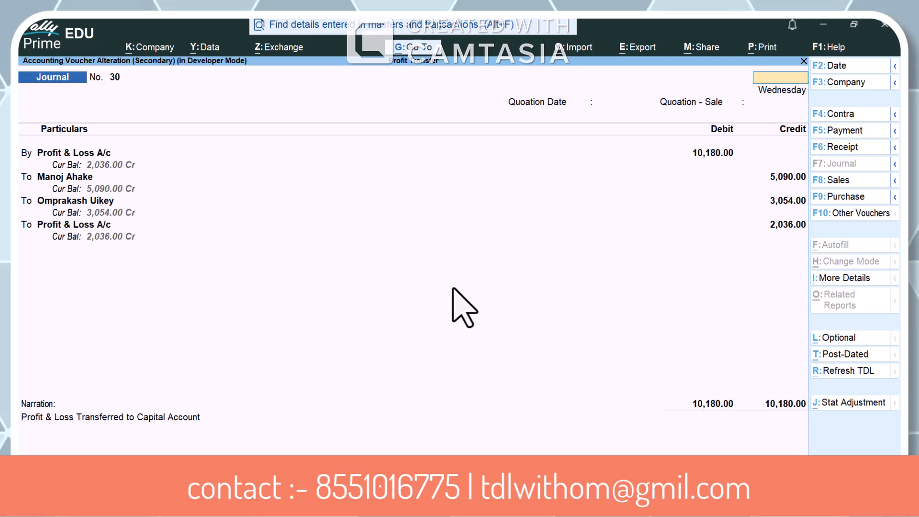
key("Escape")
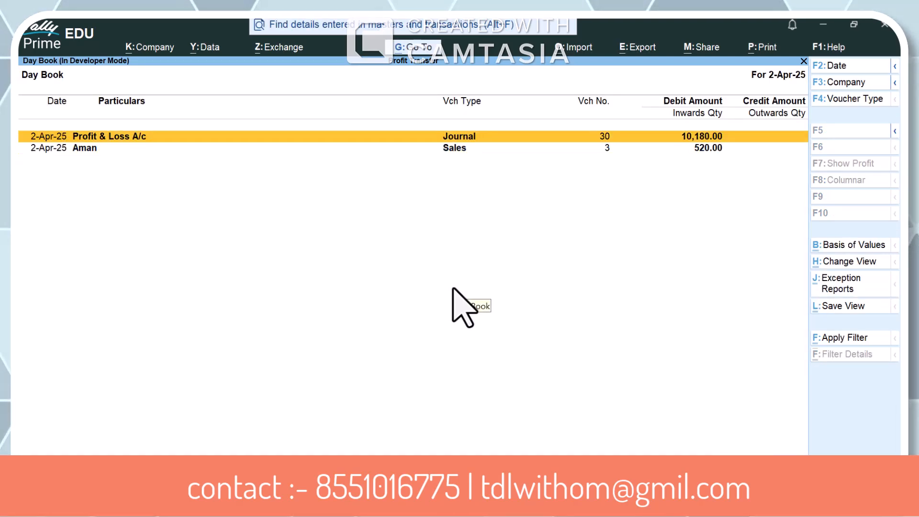
key("Escape")
Refresh the TDL and select the company Abc from the list of companies
key("alt+r")
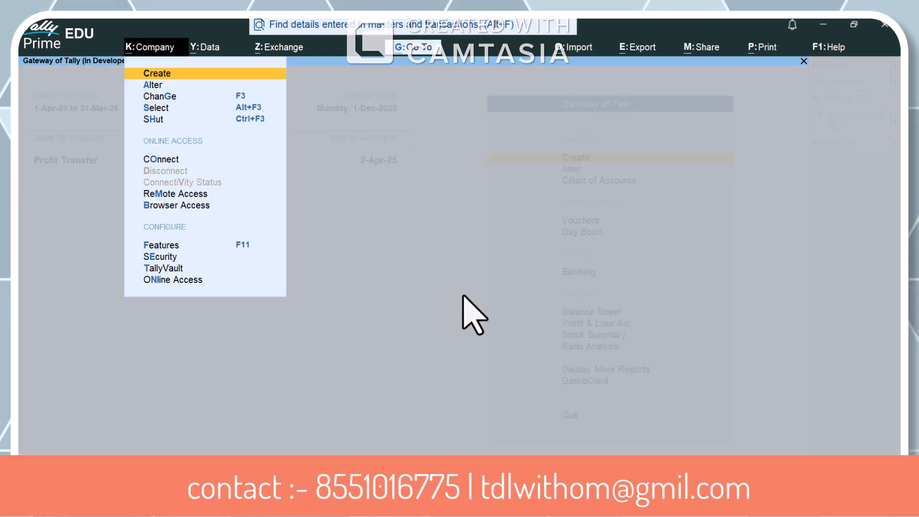
key("alt+k")
key("s")
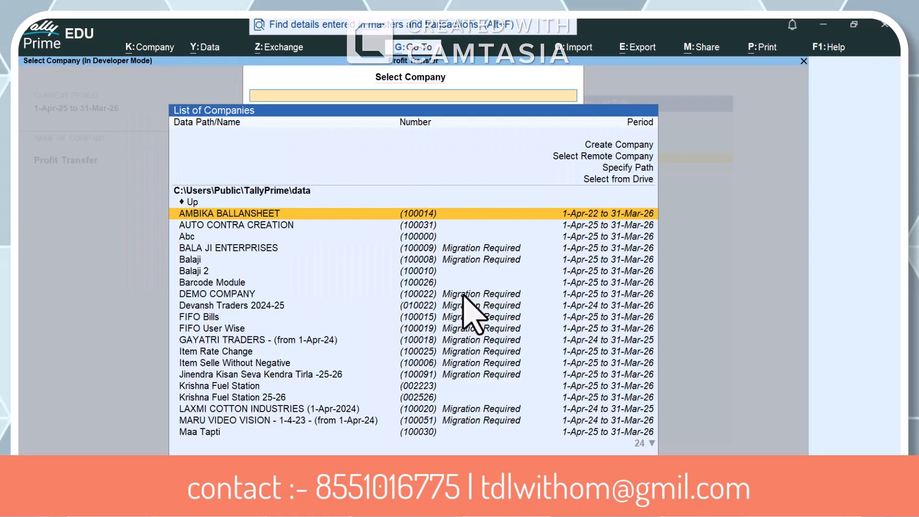
key("Down")
key("Down")
key("Down")
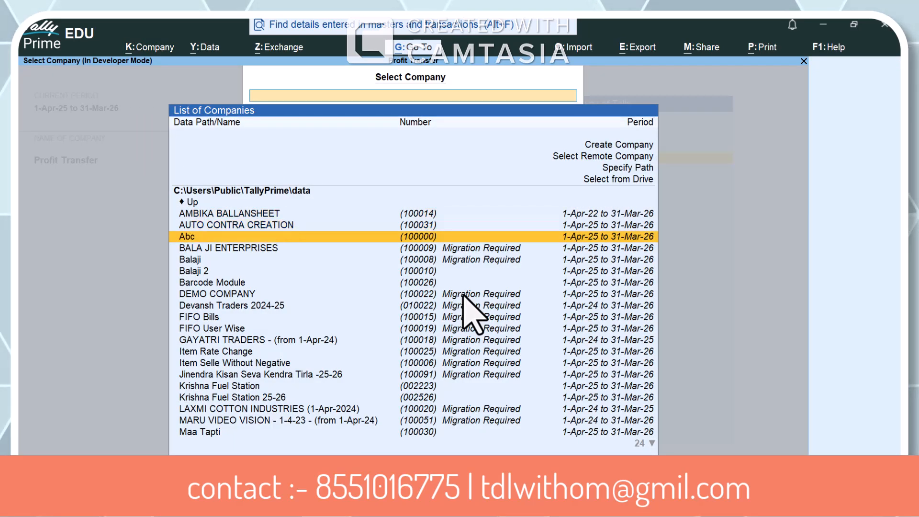
key("Up")
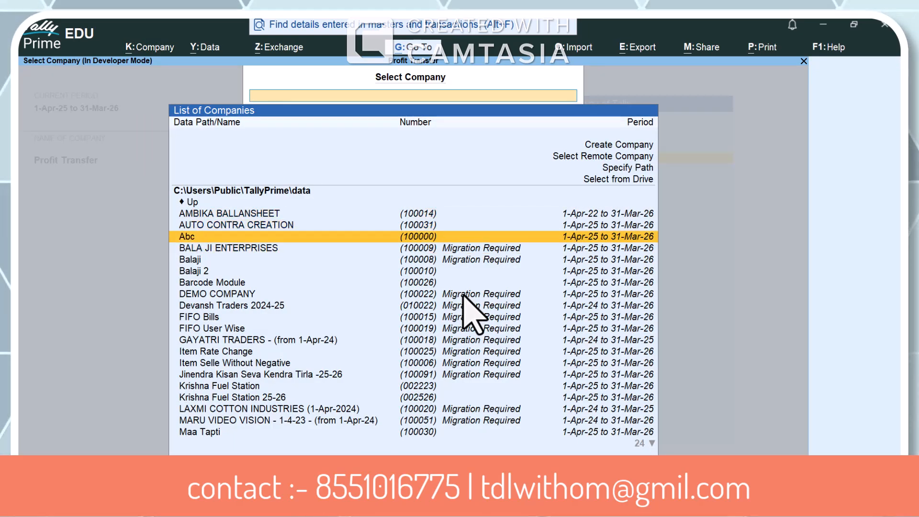
key("Return")
Open the first partner's Capital Account ledger for alteration in the company Abc
key("Down")
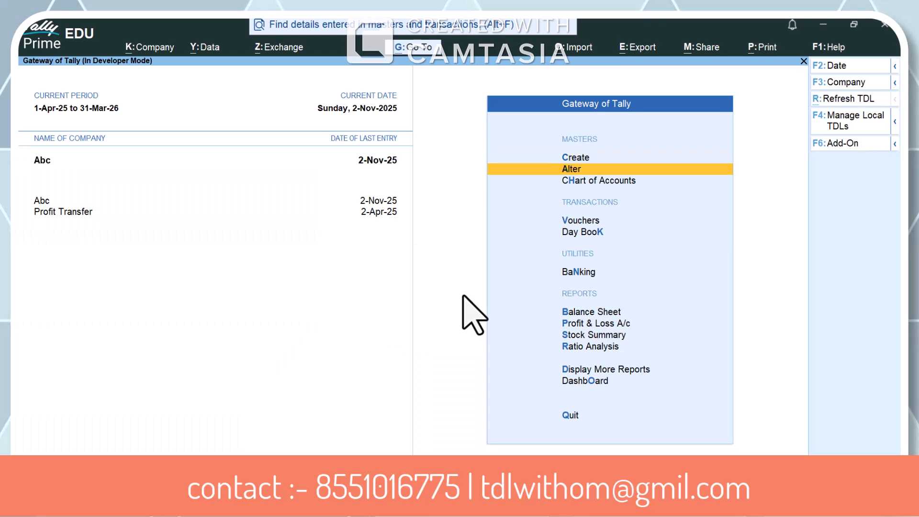
key("Return")
key("Down")
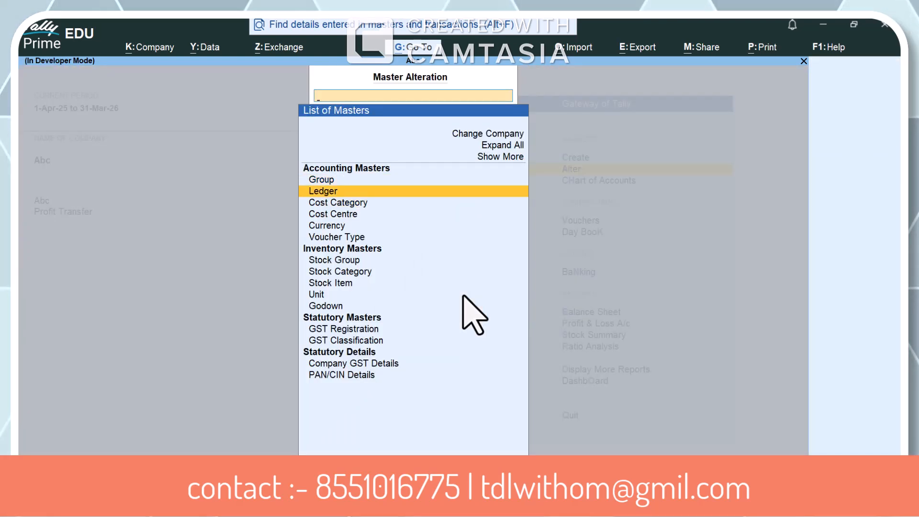
key("Return")
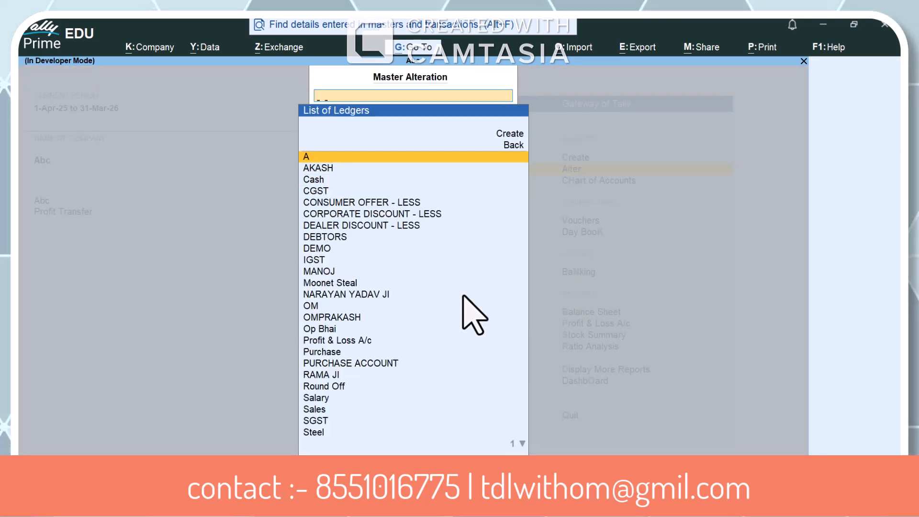
type("MAN")
key("Return")
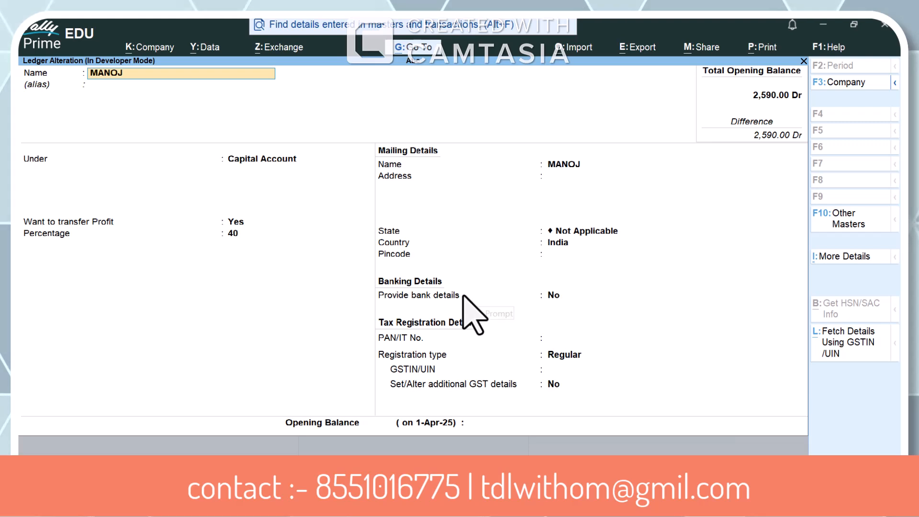
Check the partner ledger's profit transfer option and percentage, and accept the ledger
key("Return")
key("Return")
key("Return")
key("Return")
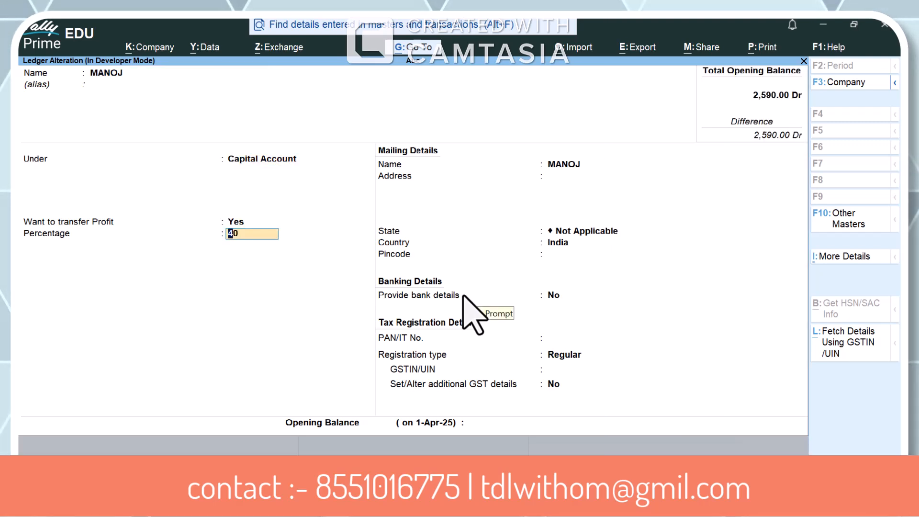
key("ctrl+a")
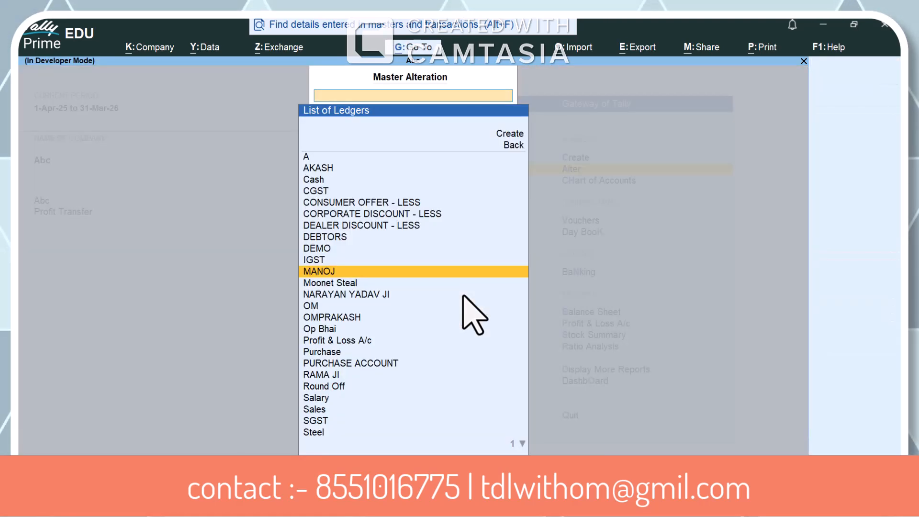
Open the second partner's Capital Account ledger for alteration, check its profit transfer option and percentage, and leave the ledger
type("op")
key("BackSpace")
key("BackSpace")
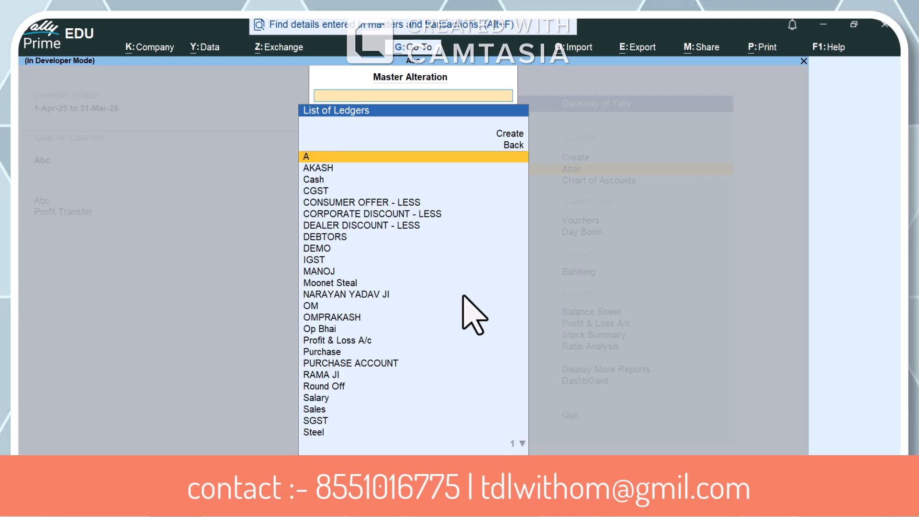
type("OMPRA")
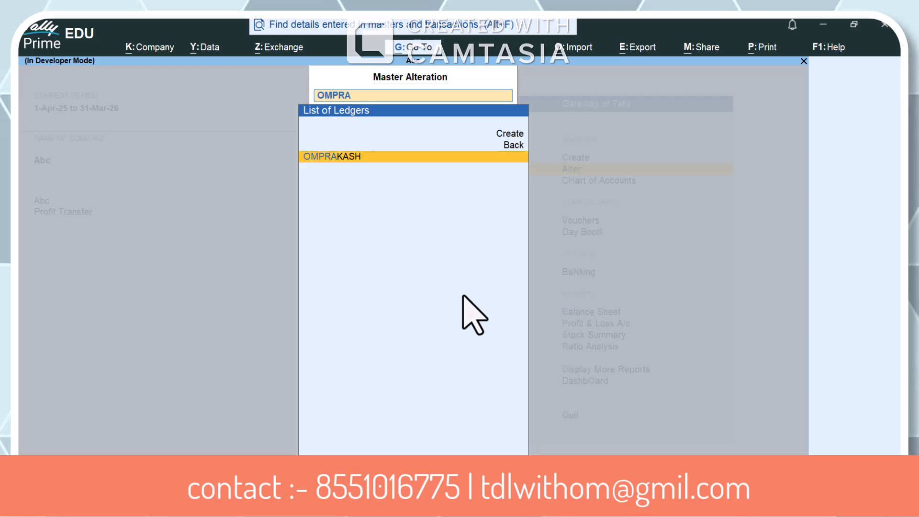
key("Return")
key("Return")
key("Return")
key("Return")
key("Return")
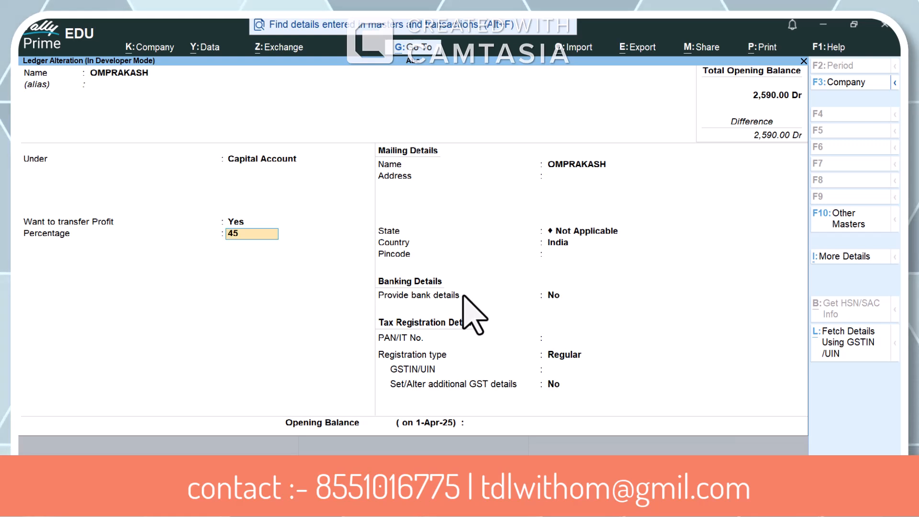
key("Escape")
Open the Profit & Loss A/c of company Abc and set its period to 1-Apr-25 to 2-Apr-25
key("Down")
key("Down")
key("Down")
key("Down")
key("Down")
key("Down")
key("Down")
key("Down")
key("Down")
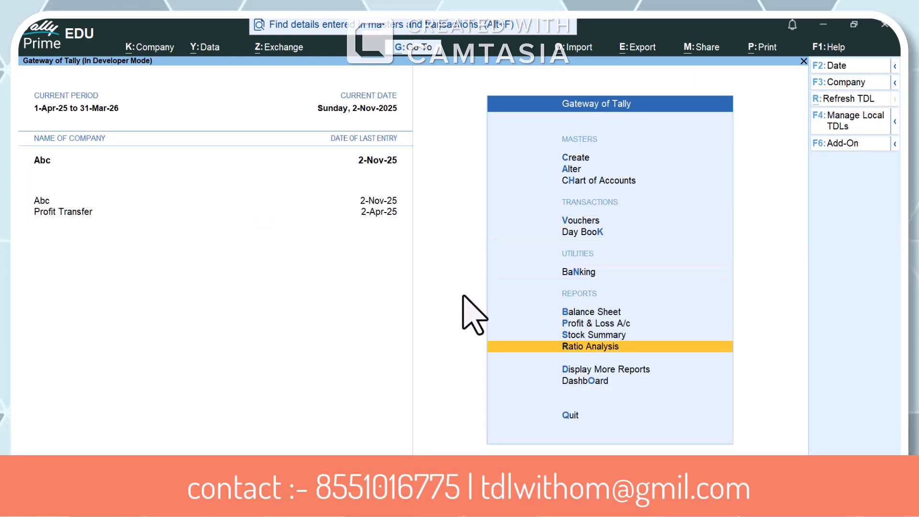
key("Up")
key("Up")
key("Return")
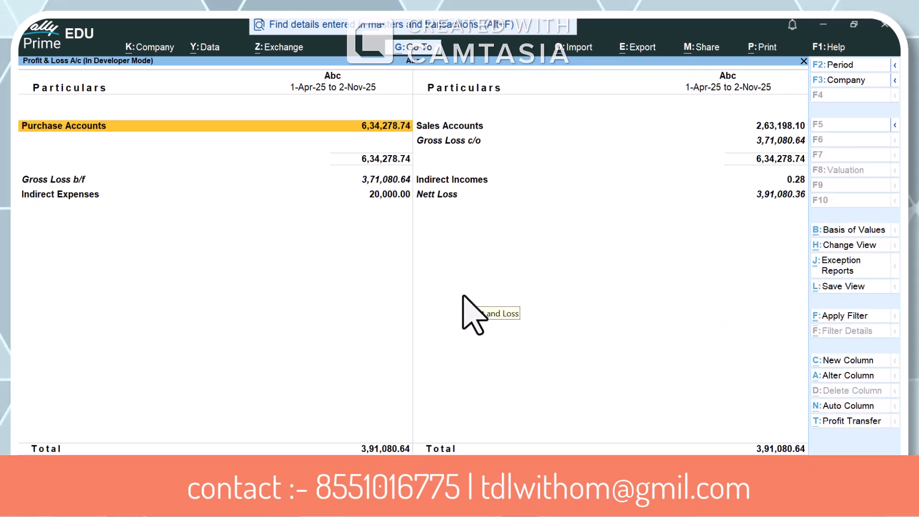
key("F2")
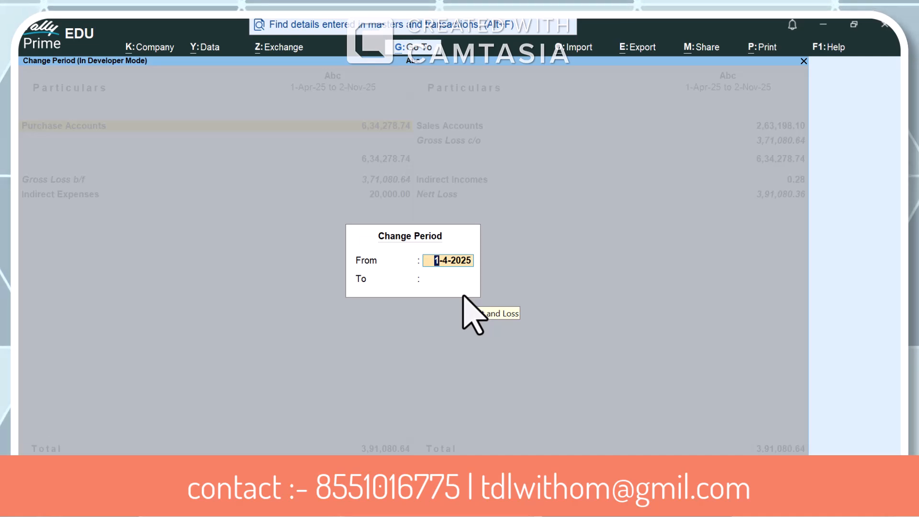
key("Return")
type("2-4")
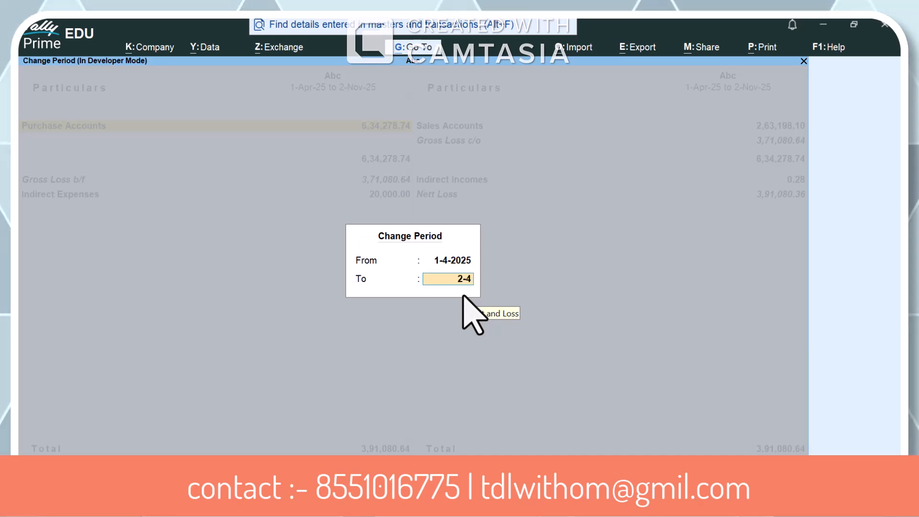
key("Return")
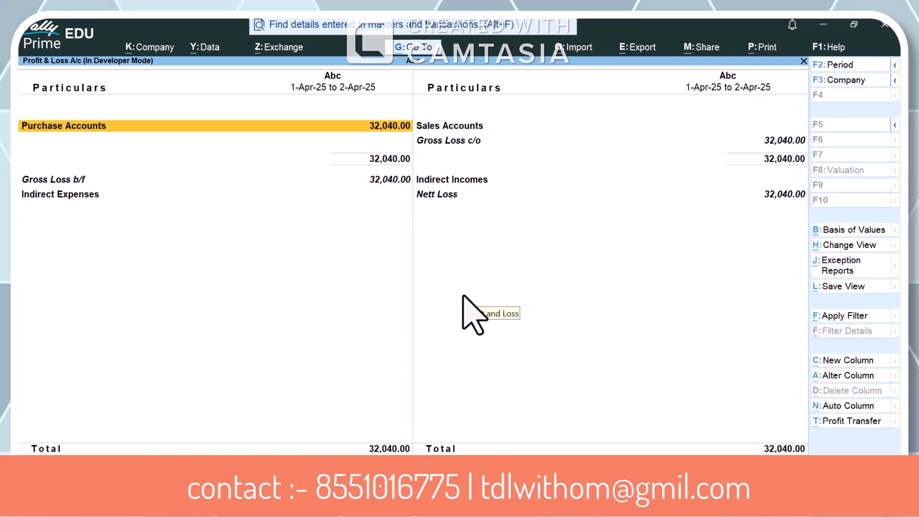
Examine the gross loss, indirect incomes and nett loss rows for 1-Apr-25 to 2-Apr-25, and close the report
key("Down")
key("Down")
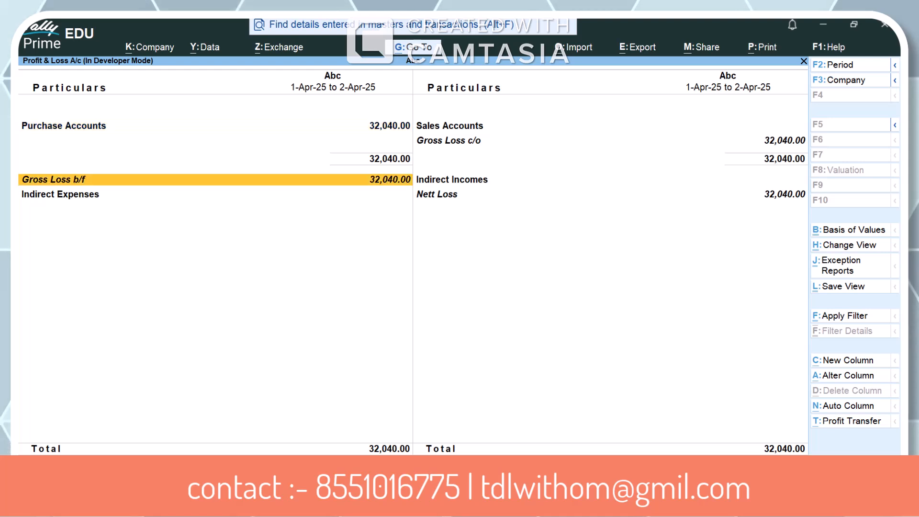
key("Right")
key("space")
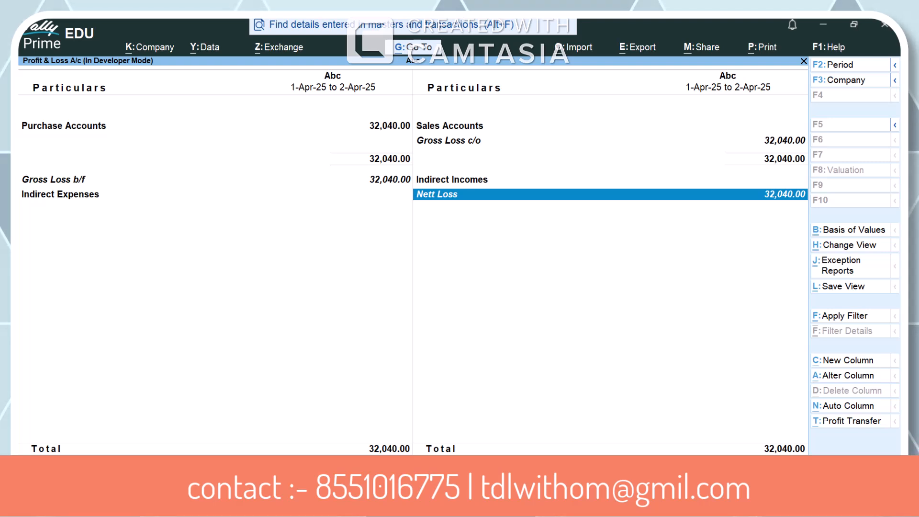
key("Up")
key("Down")
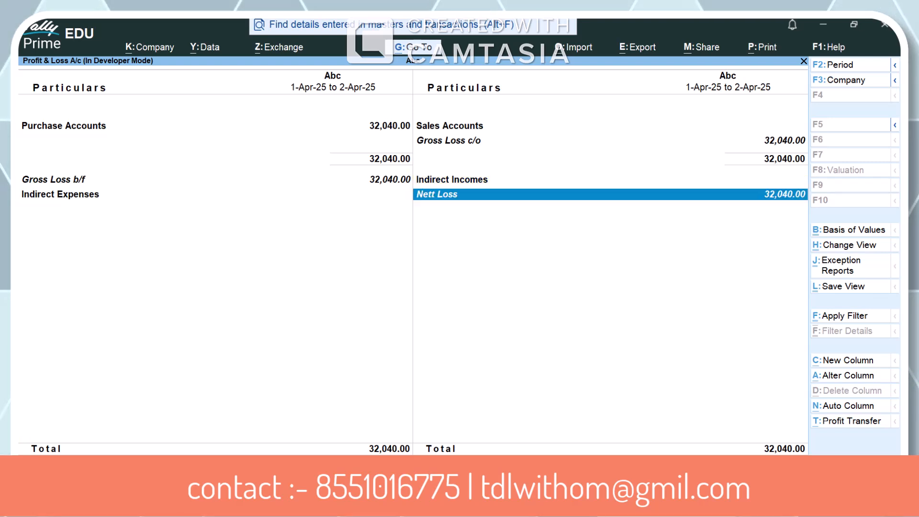
key("Up")
key("Down")
key("Up")
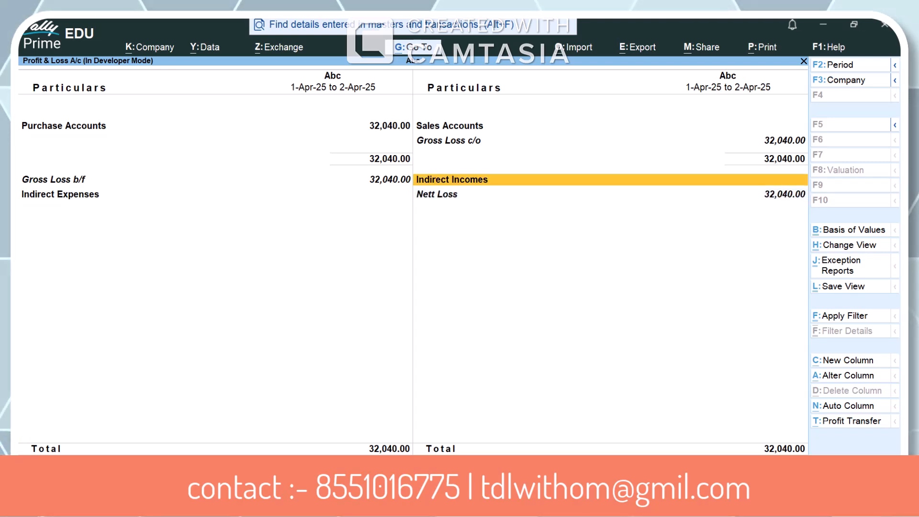
key("Escape")
Check the Day Book for vouchers dated 2-Apr-25 and return to the Gateway of Tally
key("Home")
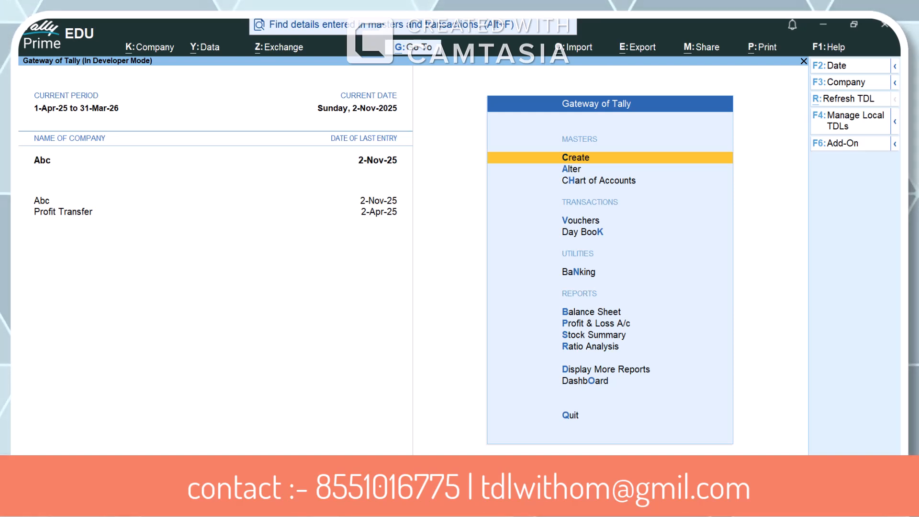
key("k")
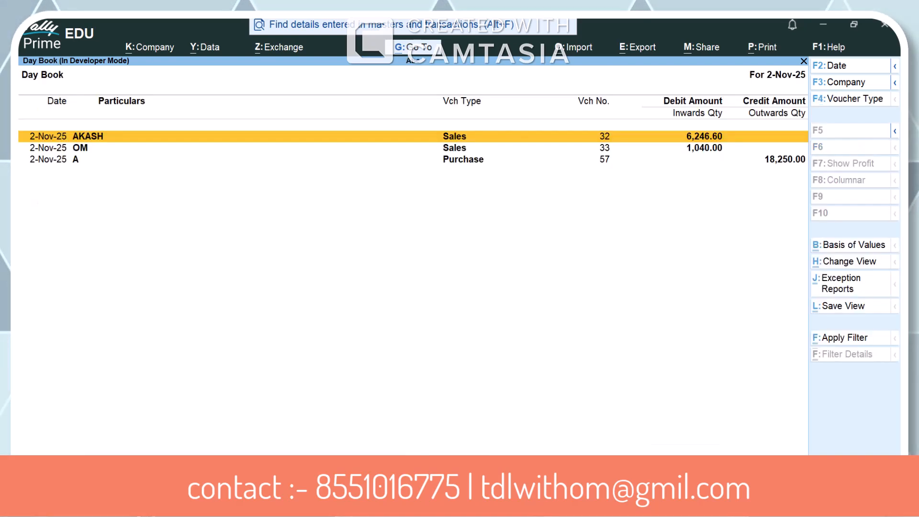
key("F2")
type("2-4")
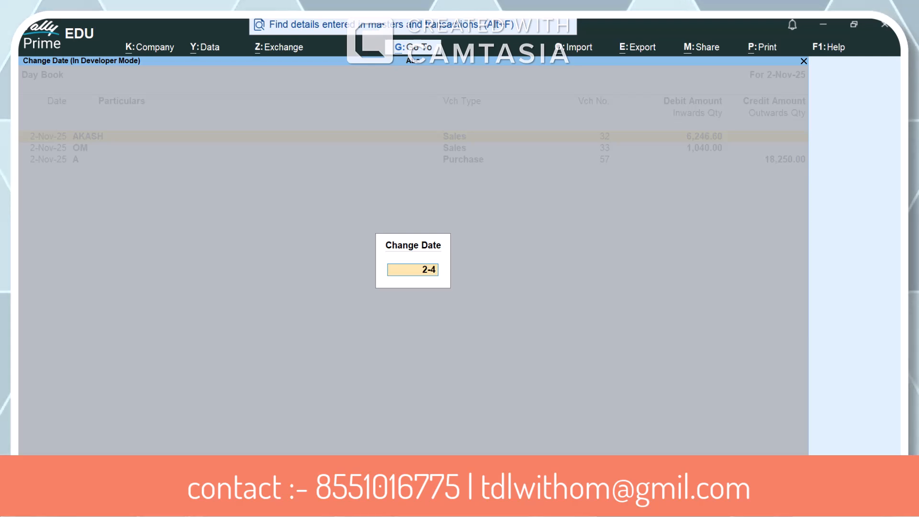
key("Return")
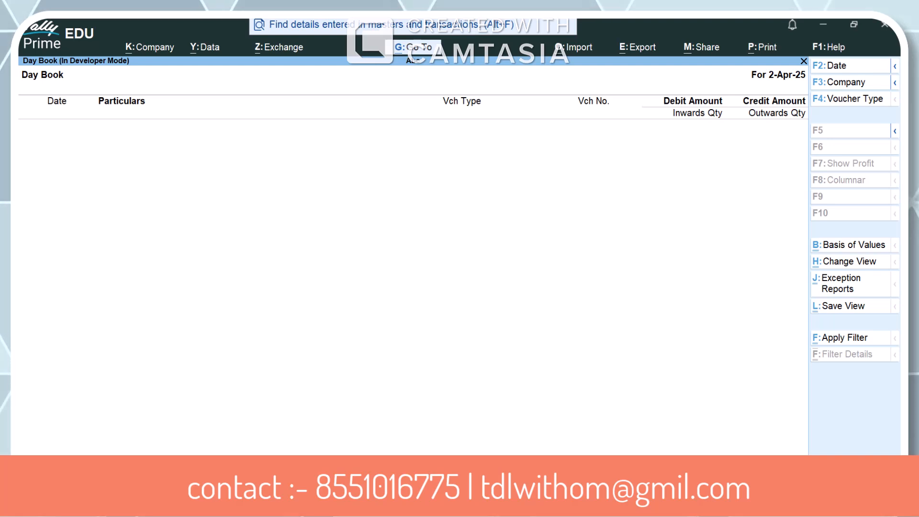
key("Escape")
Open the Profit & Loss A/c and set its period to 1-Apr-25 to 1-Dec-25
key("Up")
key("Up")
key("Up")
key("Up")
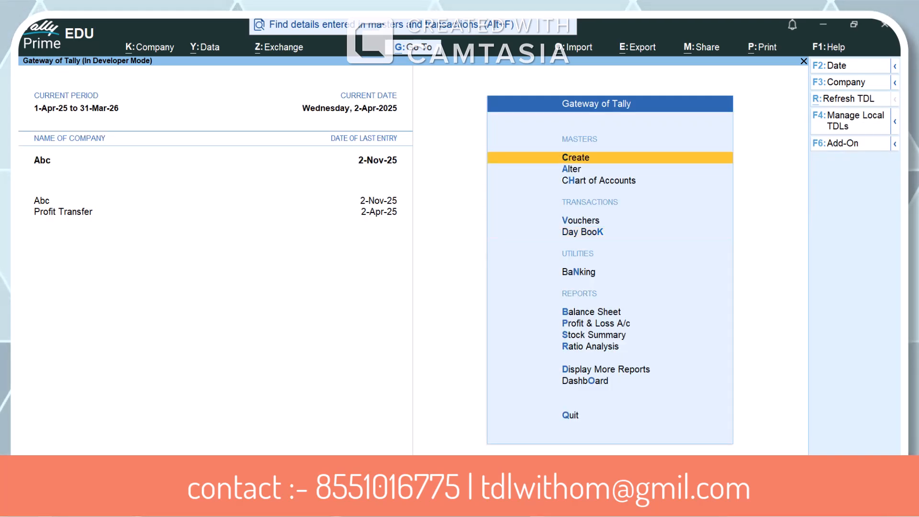
key("p")
key("Down")
key("F2")
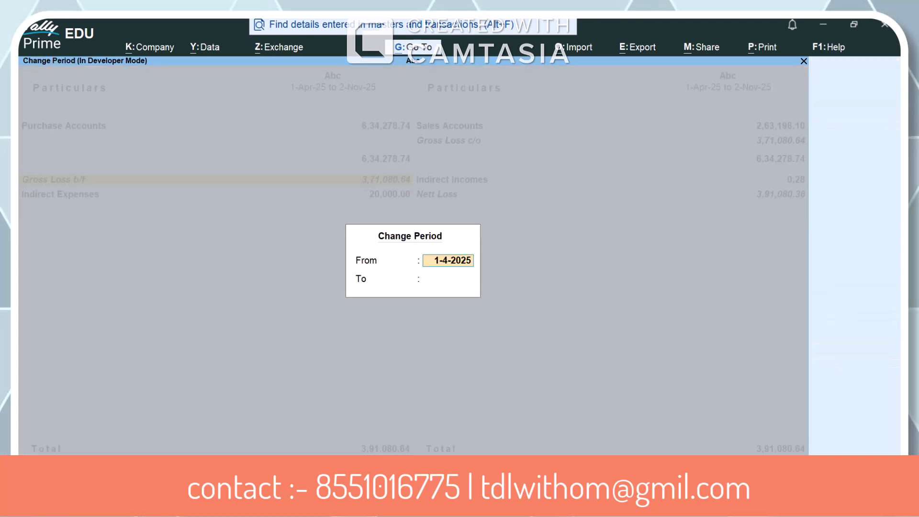
key("Return")
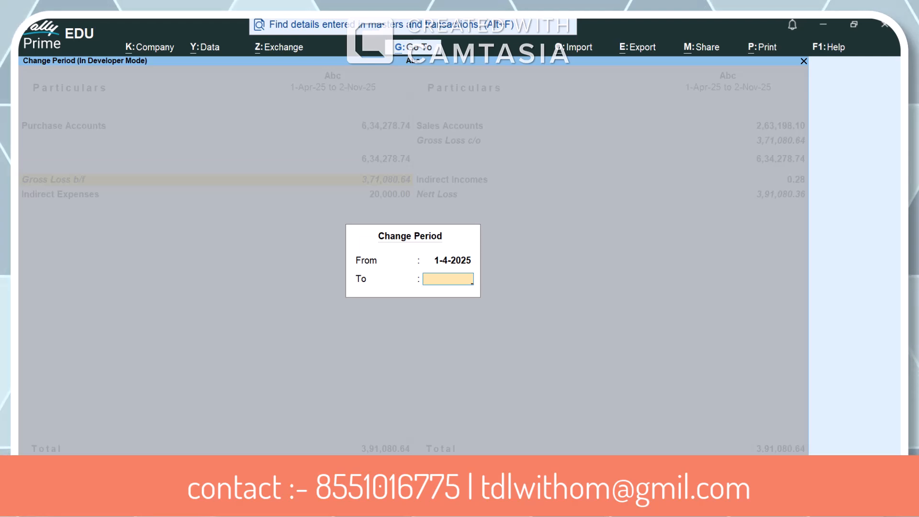
type("1-12")
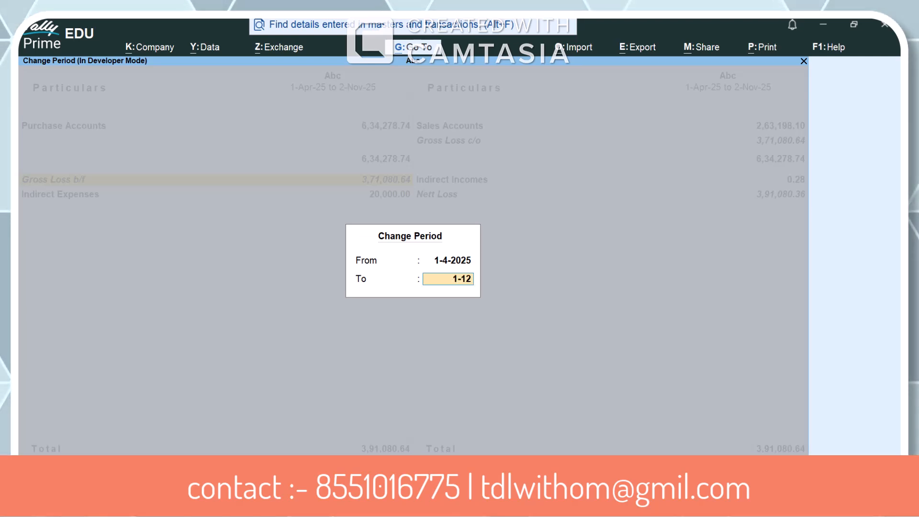
key("Return")
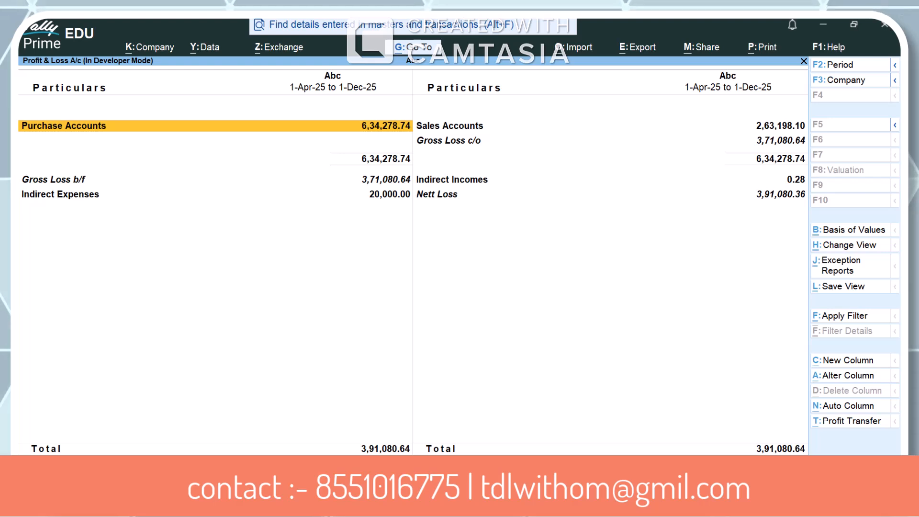
Examine the indirect expenses and nett loss in the Profit & Loss A/c for 1-Apr-25 to 1-Dec-25
key("Down")
key("Right")
key("Left")
key("Right")
key("Left")
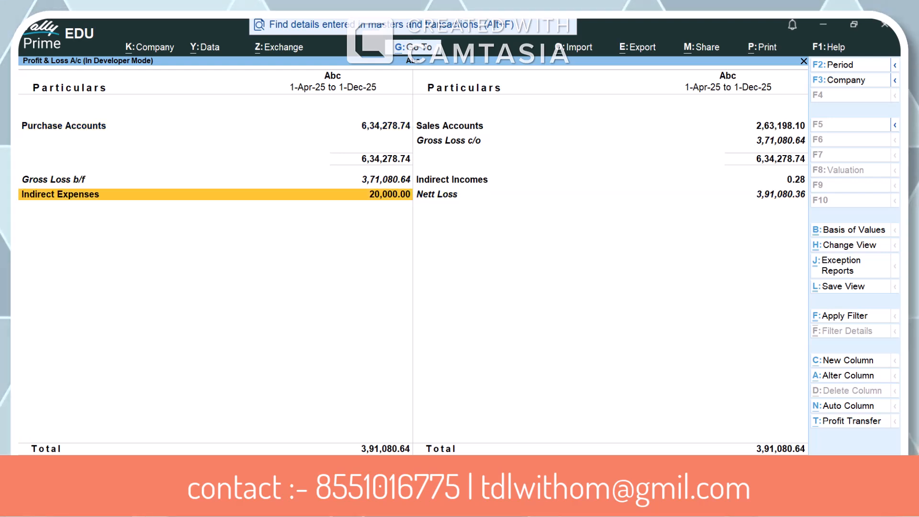
key("Return")
key("Right")
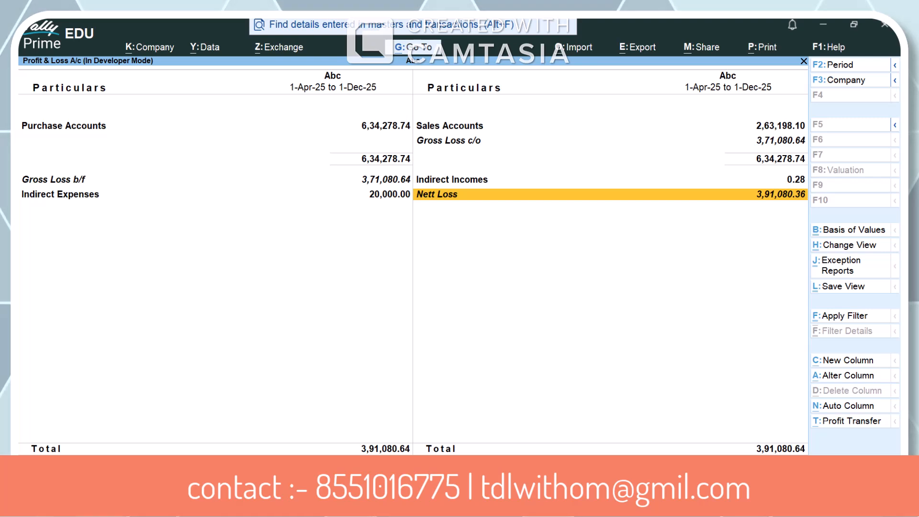
Keep the period ending 1-12-2025 and run Profit Transfer, accepting creation of the journal voucher
key("F2")
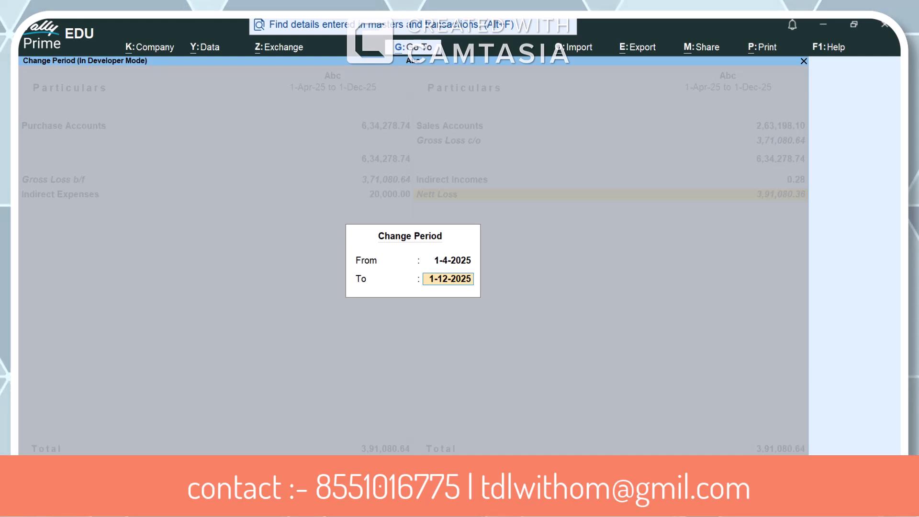
key("Return")
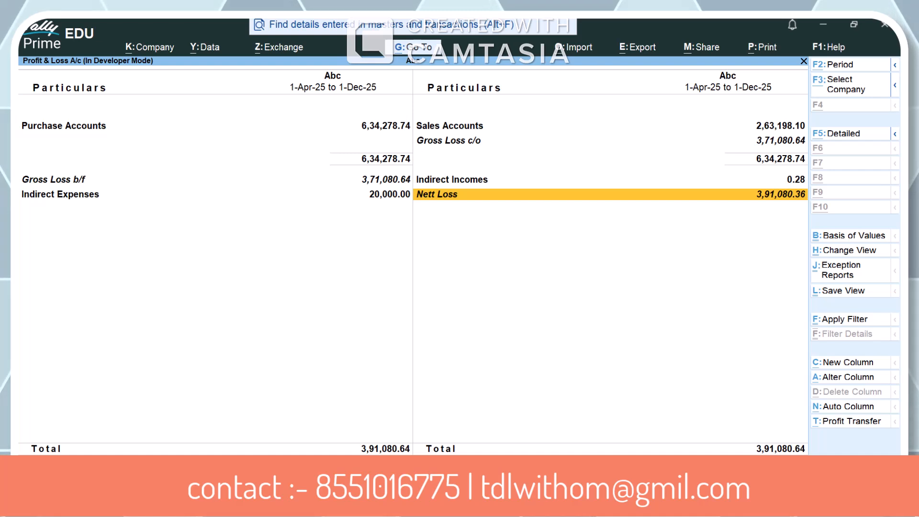
key("alt+t")
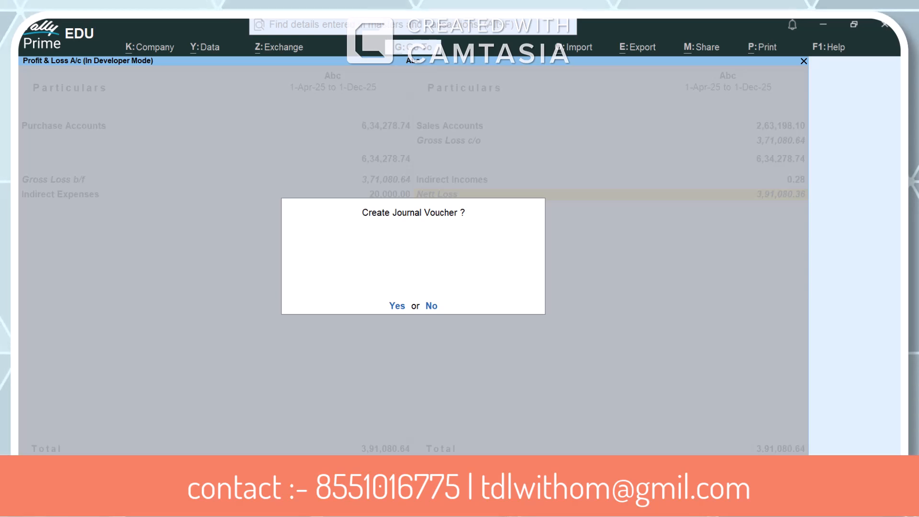
key("y")
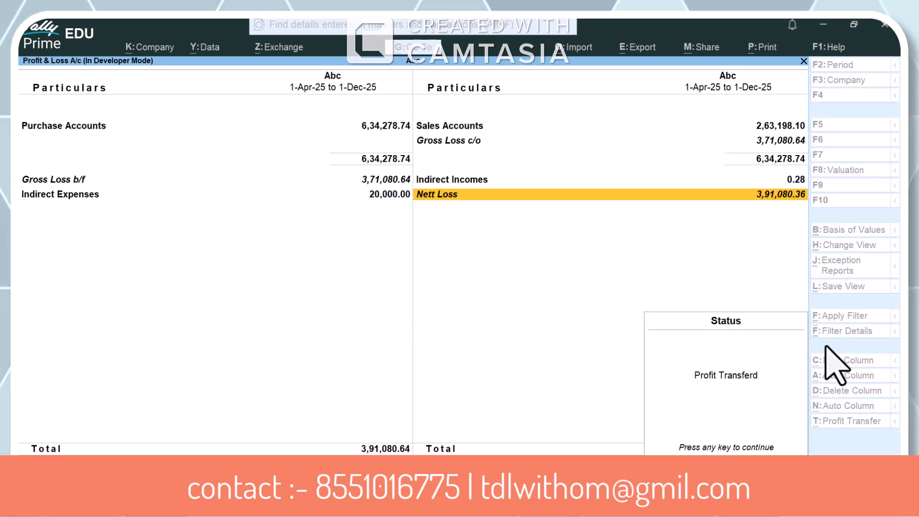
key("Return")
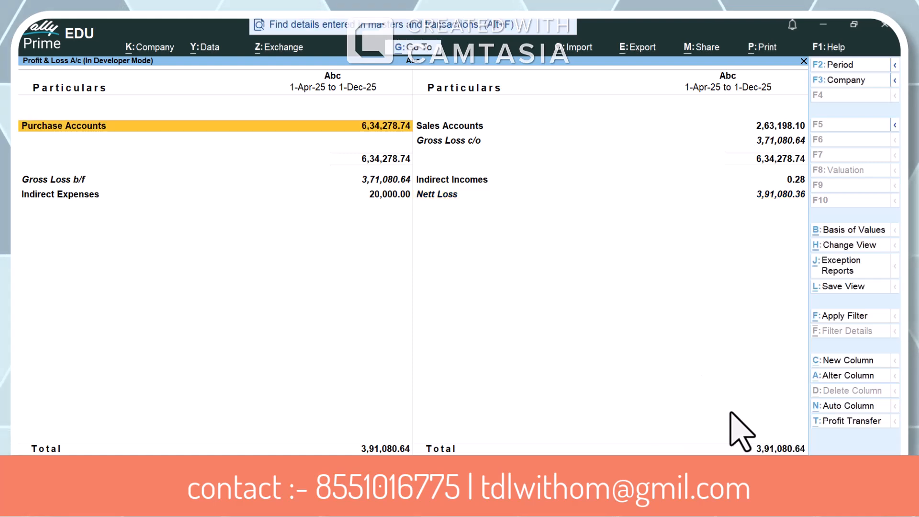
Leave the Profit & Loss A/c and open the Day Book for 1-Dec-25
key("Escape")
key("Escape")
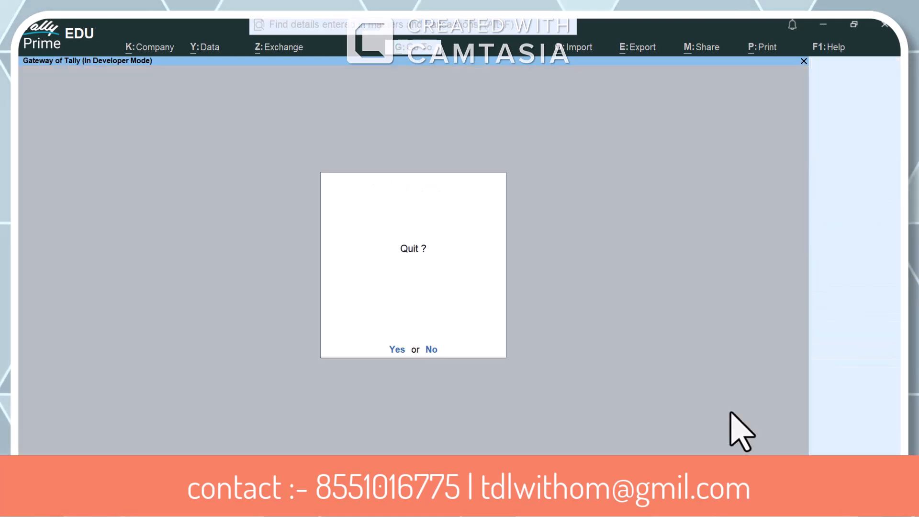
key("Escape")
key("k")
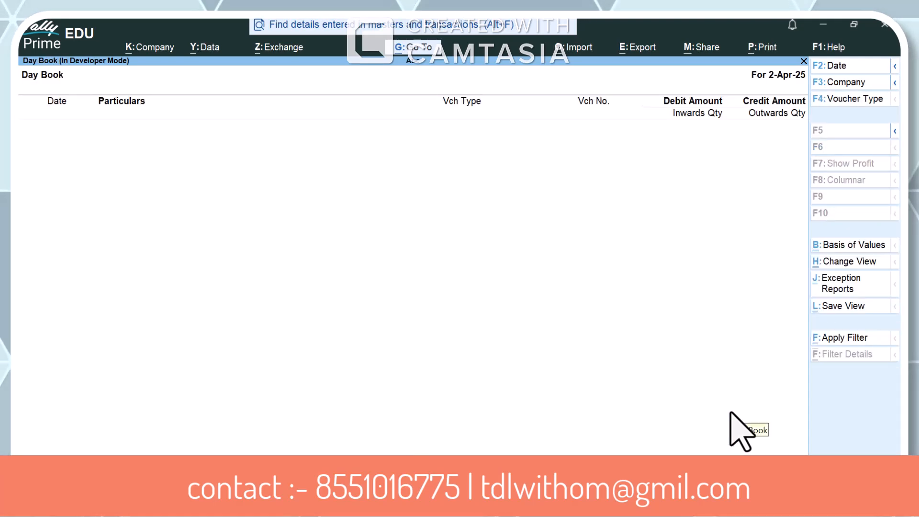
key("F2")
type("1-1")
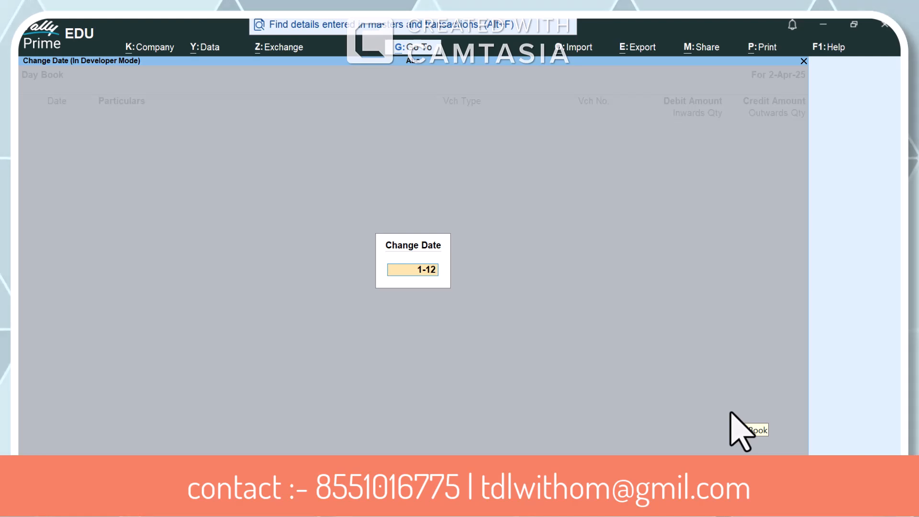
type("2")
key("Return")
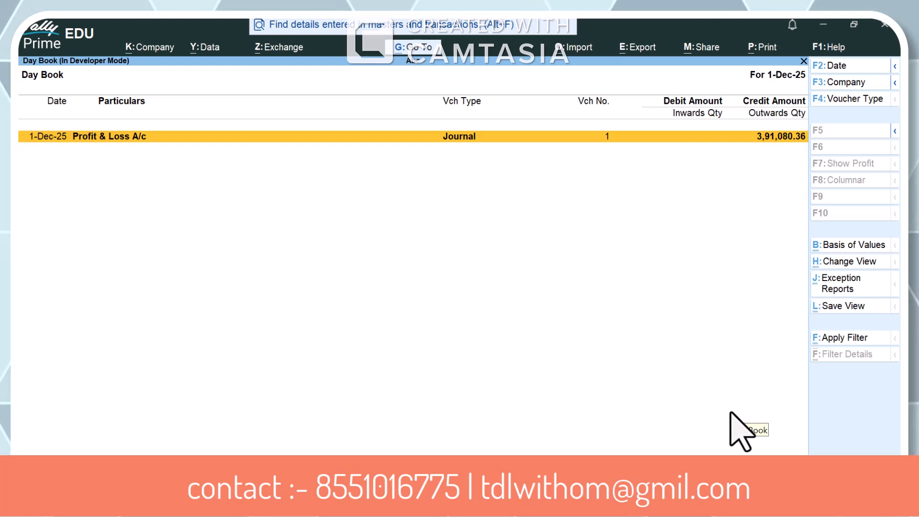
Open the 1-Dec-25 journal voucher from the Day Book and examine its Profit & Loss A/c credit entry
key("Return")
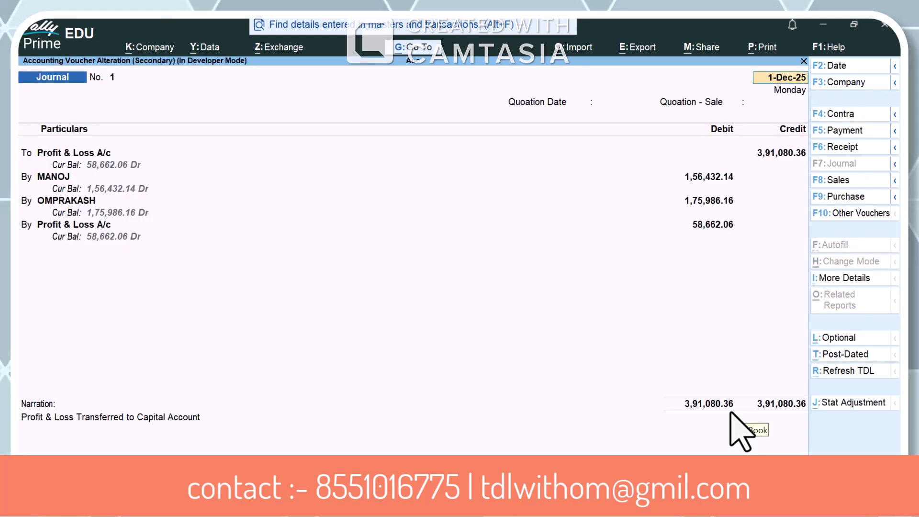
key("Return")
key("Return")
key("Return")
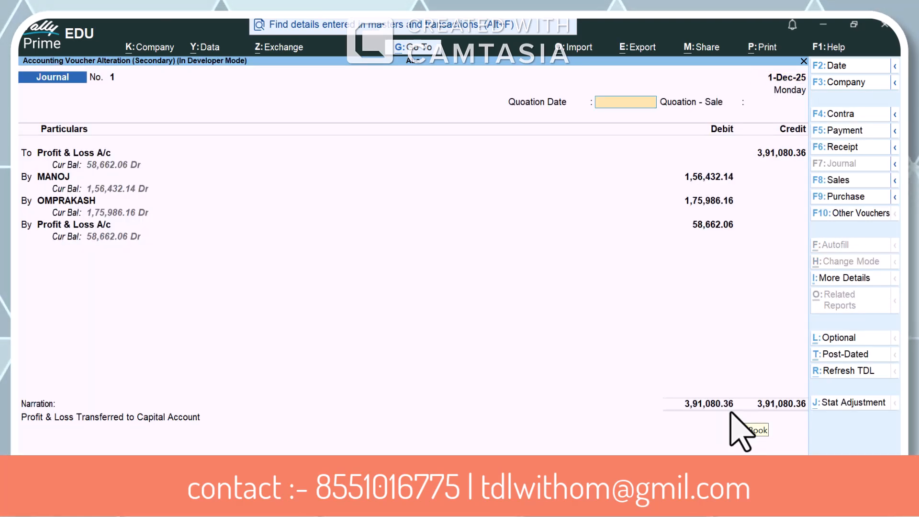
key("Return")
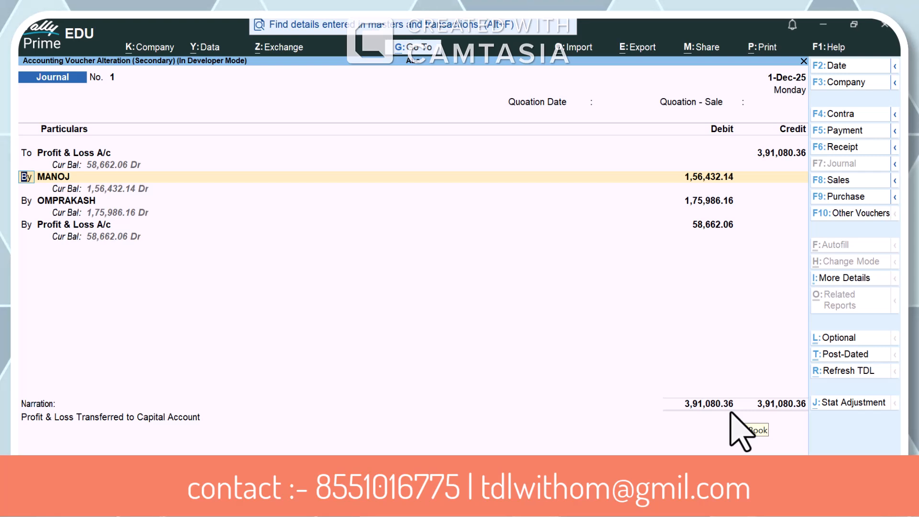
key("BackSpace")
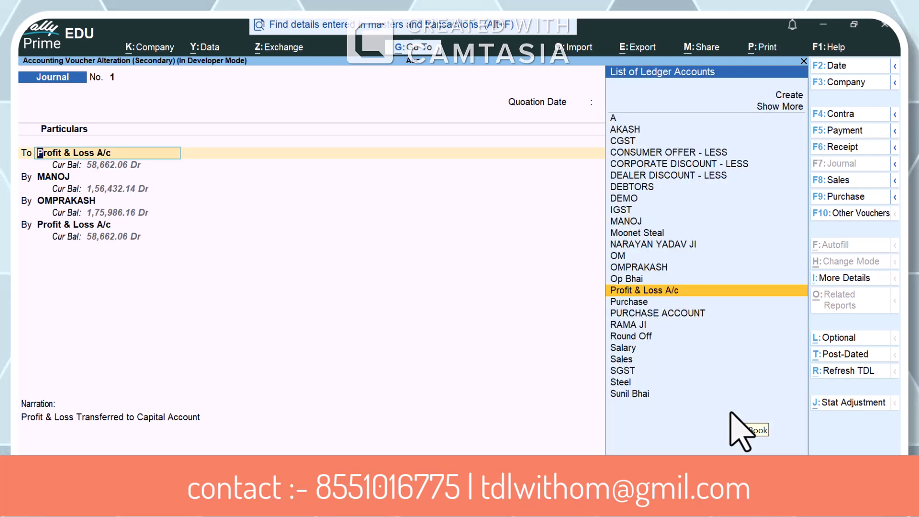
key("Return")
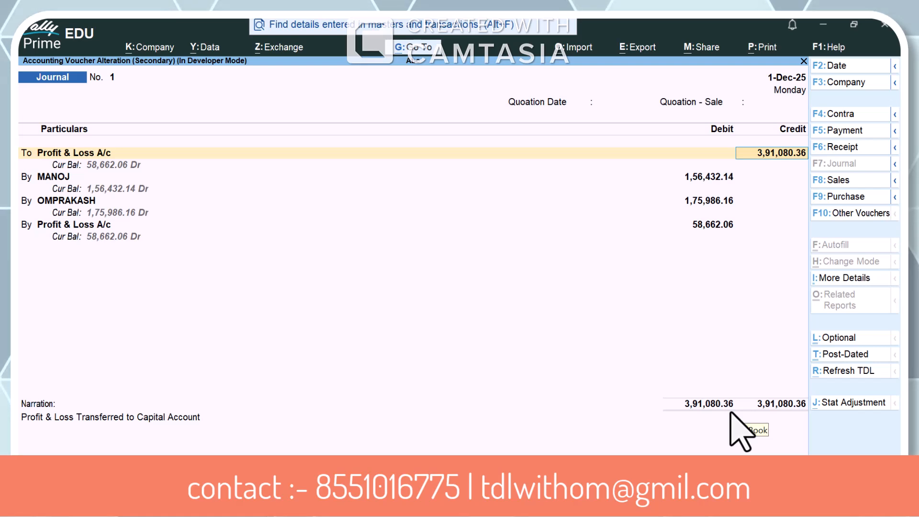
key("Return")
Examine the two partners' debit shares, the remaining Profit & Loss A/c debit and the narration in the journal voucher
key("Return")
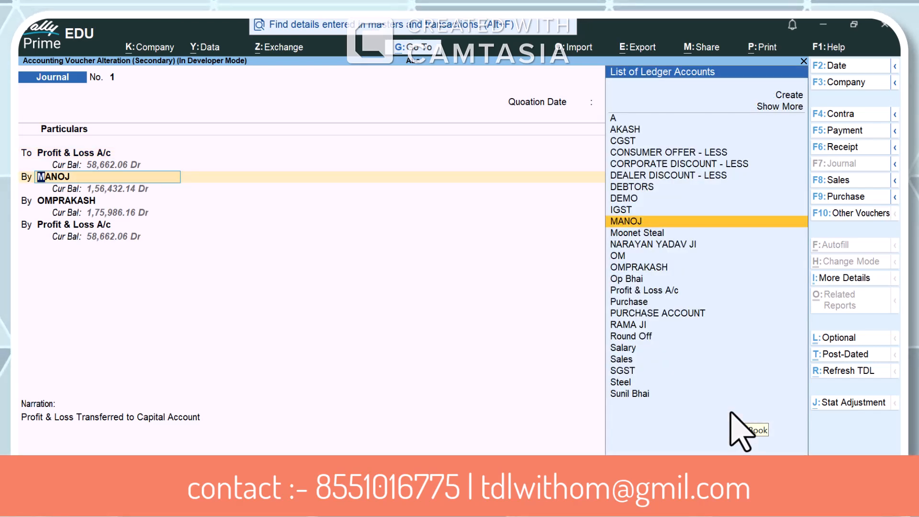
key("Return")
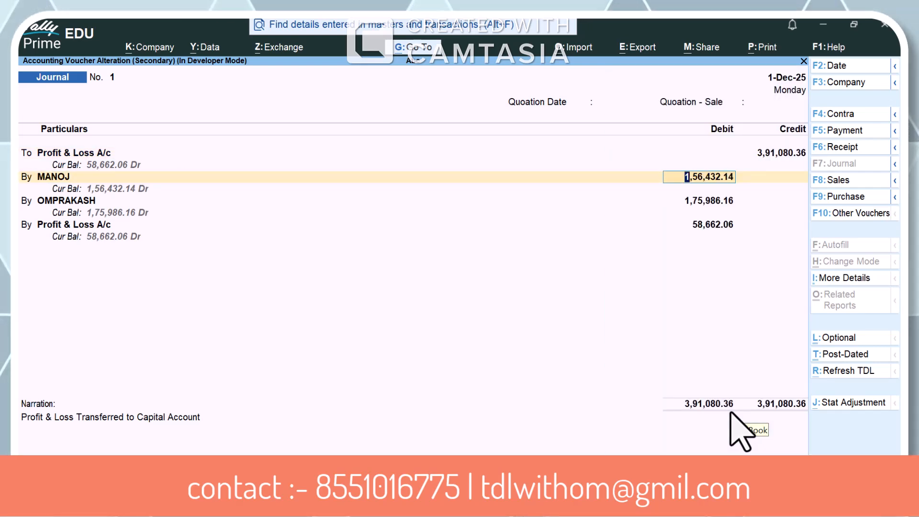
key("Return")
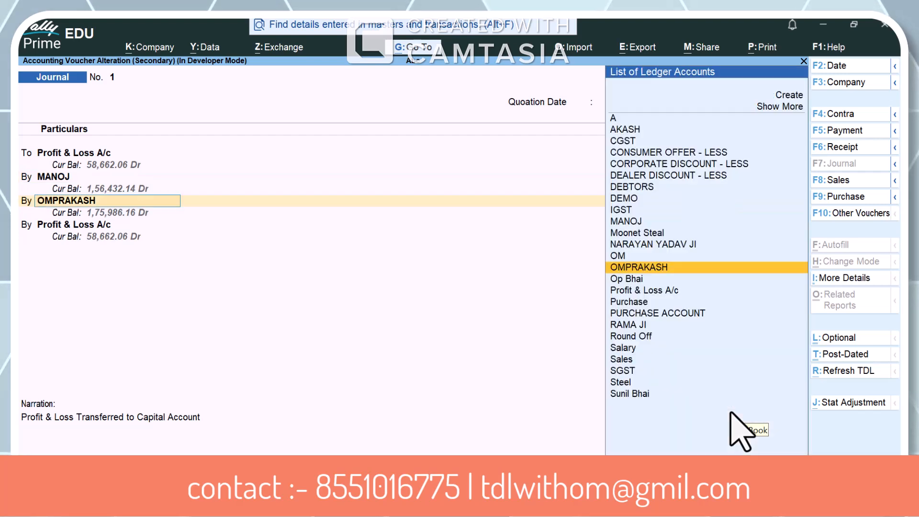
key("Return")
key("Return")
key("BackSpace")
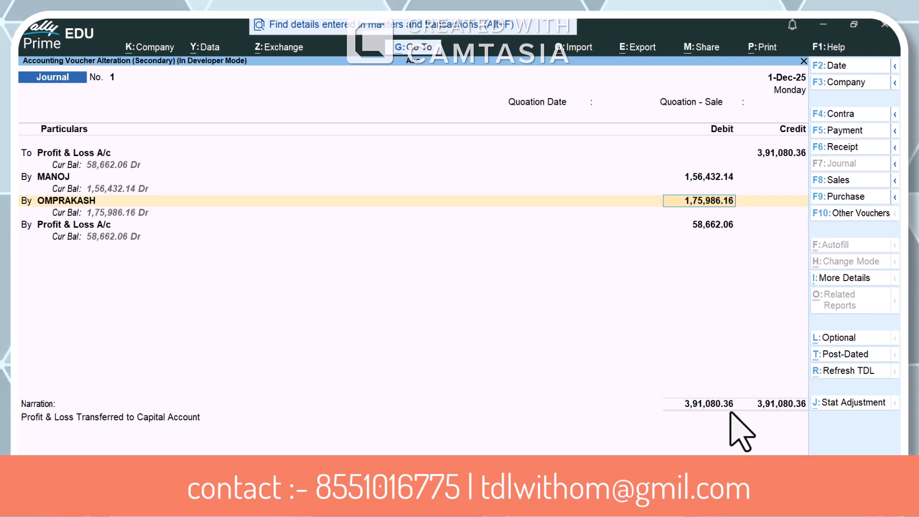
key("Return")
key("Return")
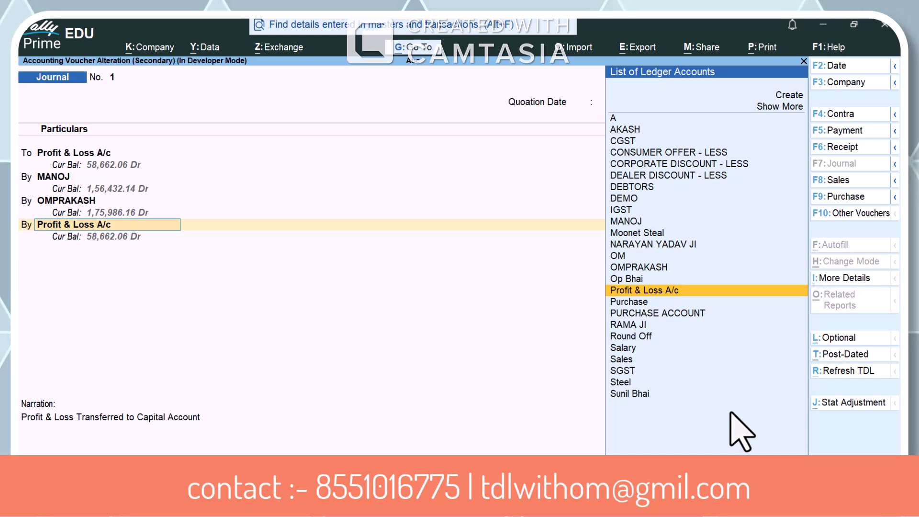
key("Return")
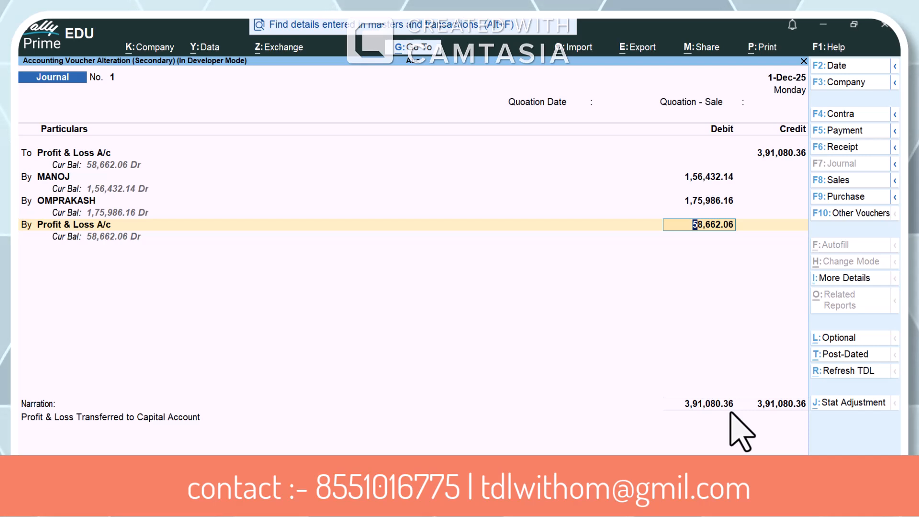
left_click(61, 427)
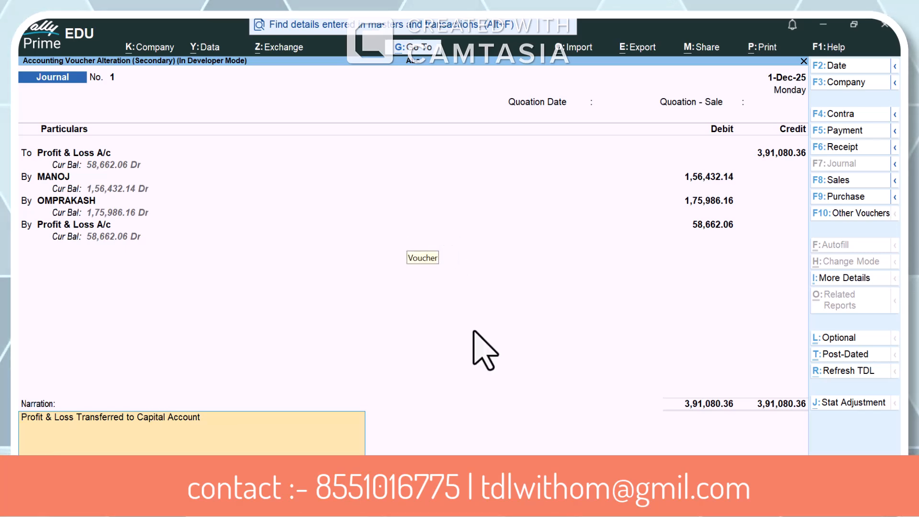
Leave the journal voucher without saving, close the Day Book and return to the Gateway of Tally
key("Escape")
key("Escape")
key("Return")
key("Escape")
key("Escape")
key("Escape")
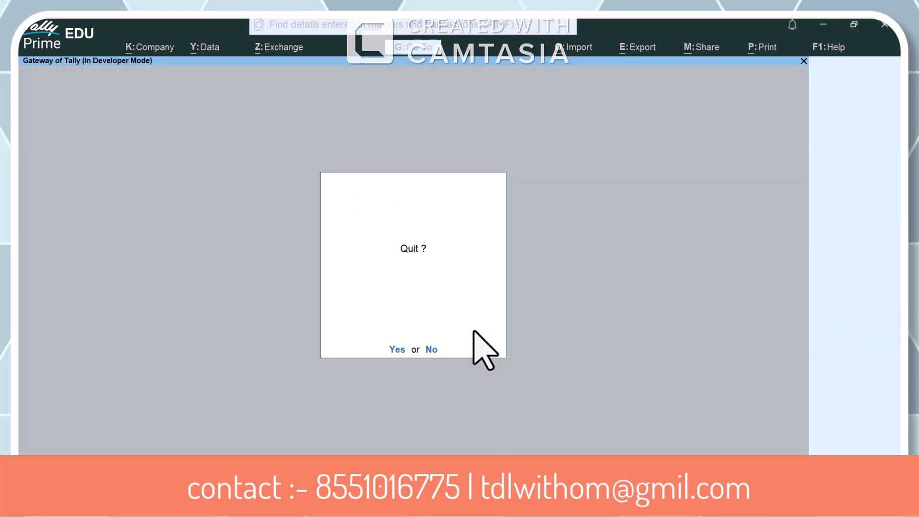